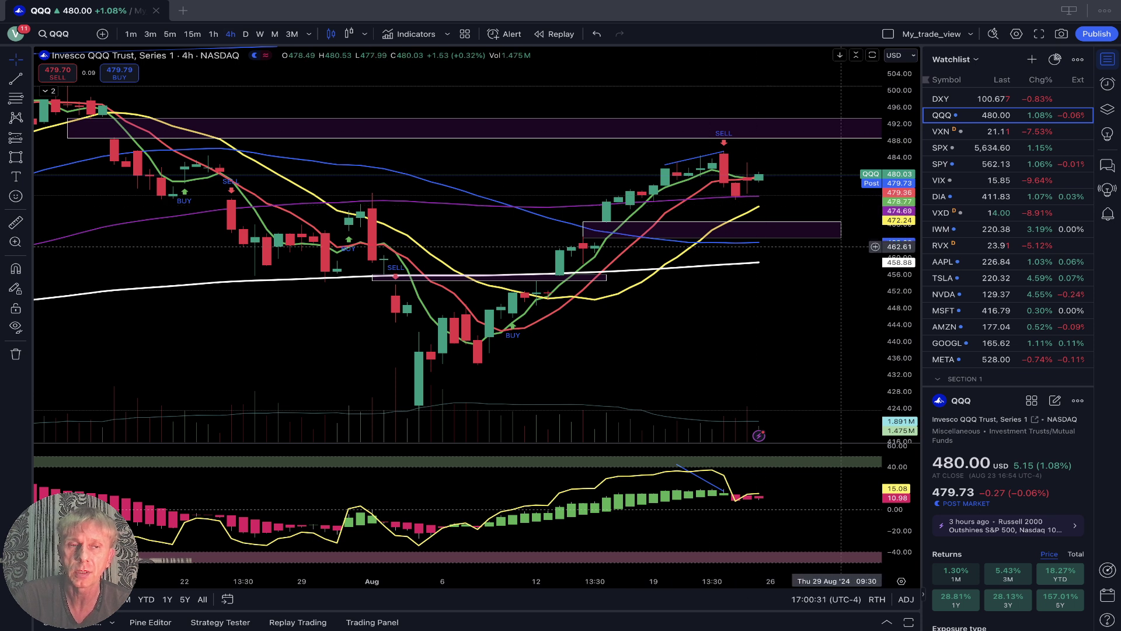
Switch QQQ to 1-hour candles and drag the oscillator divergence line's end to 22 Aug.
click(213, 34)
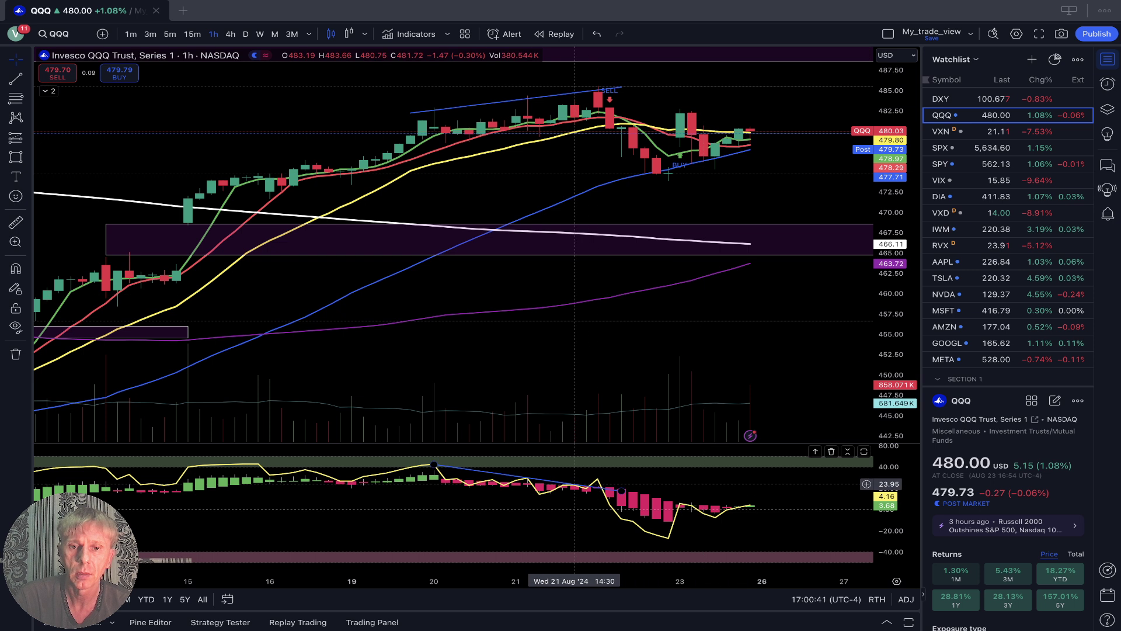
drag(597, 486, 621, 481)
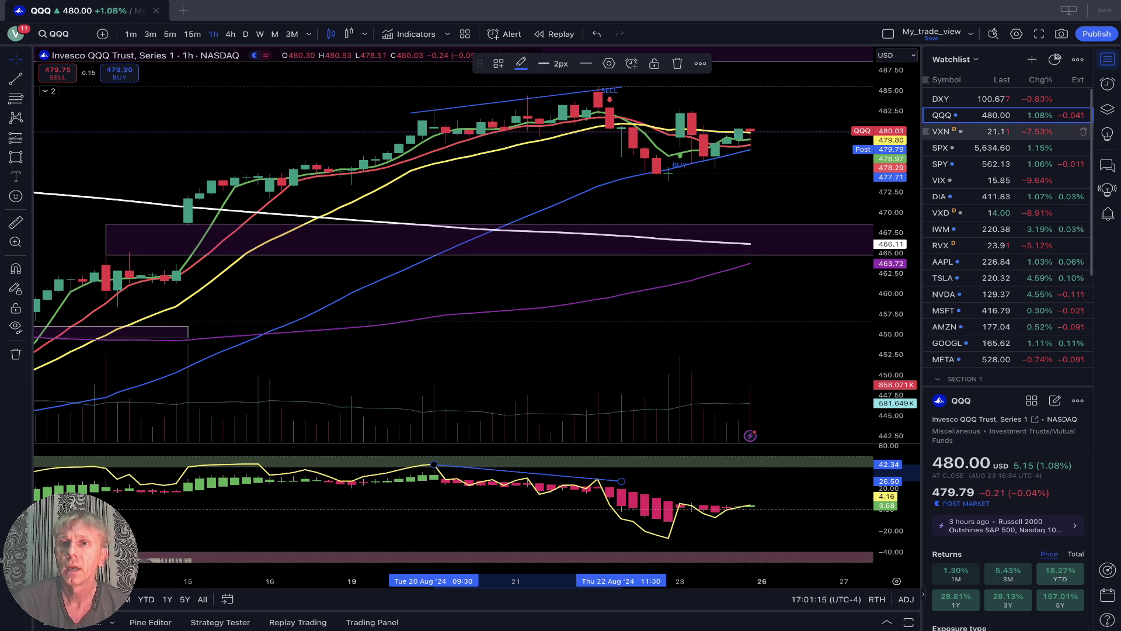
View VXN on the daily timeframe, then load the S&P 500 Index (SPX) chart.
click(964, 131)
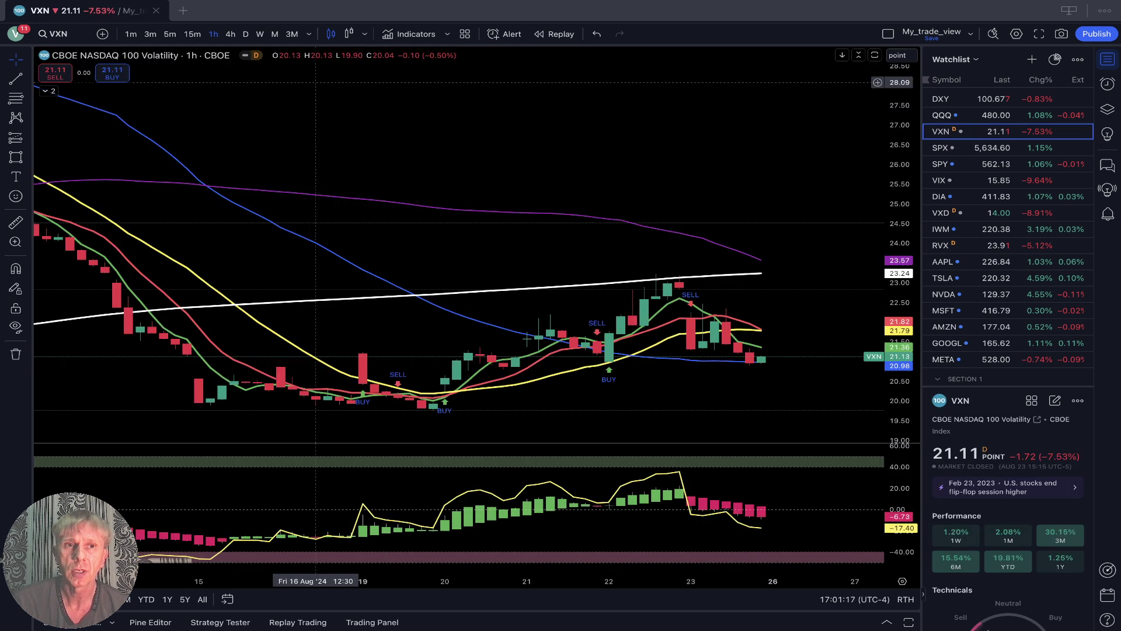
click(246, 34)
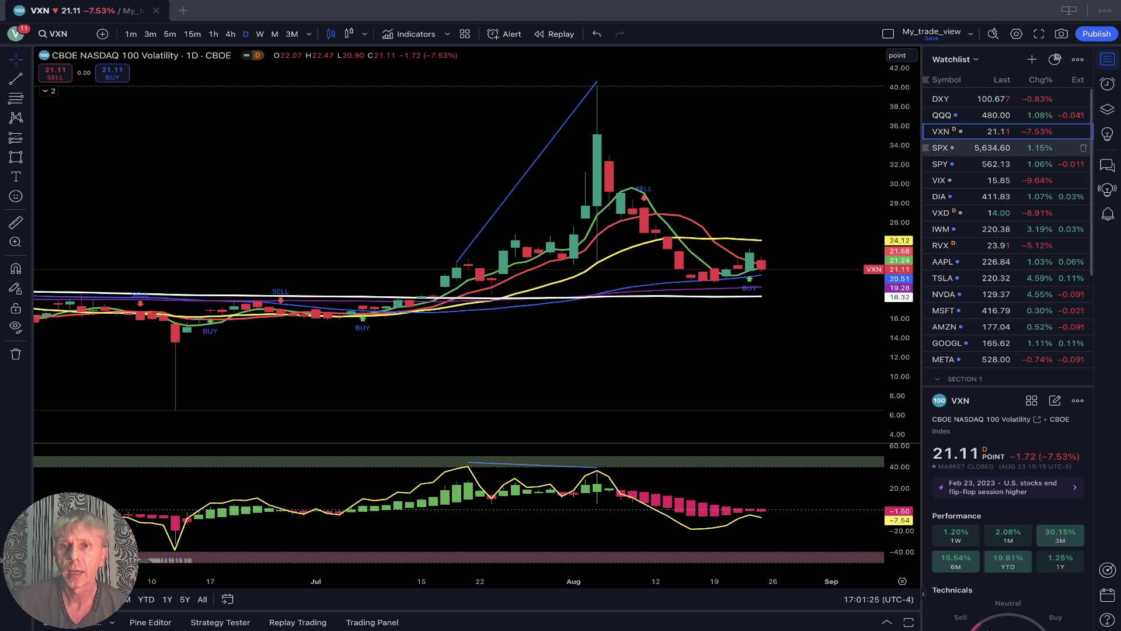
click(964, 147)
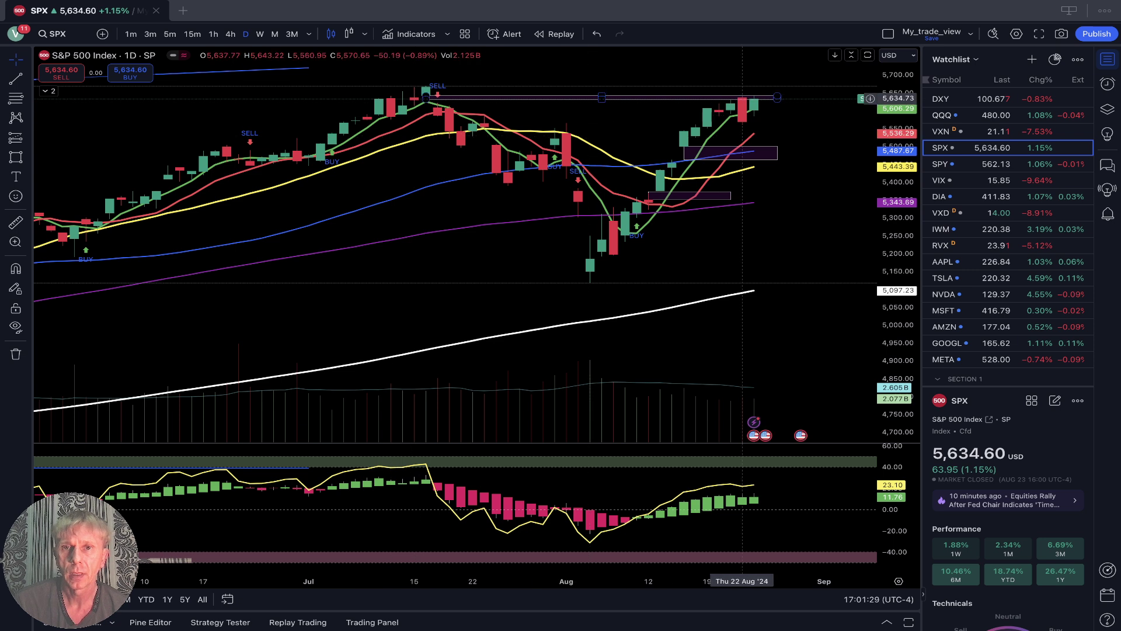
Stretch the upper purple zone box leftward and step the S&P 500 chart from 4h to 1h.
click(719, 96)
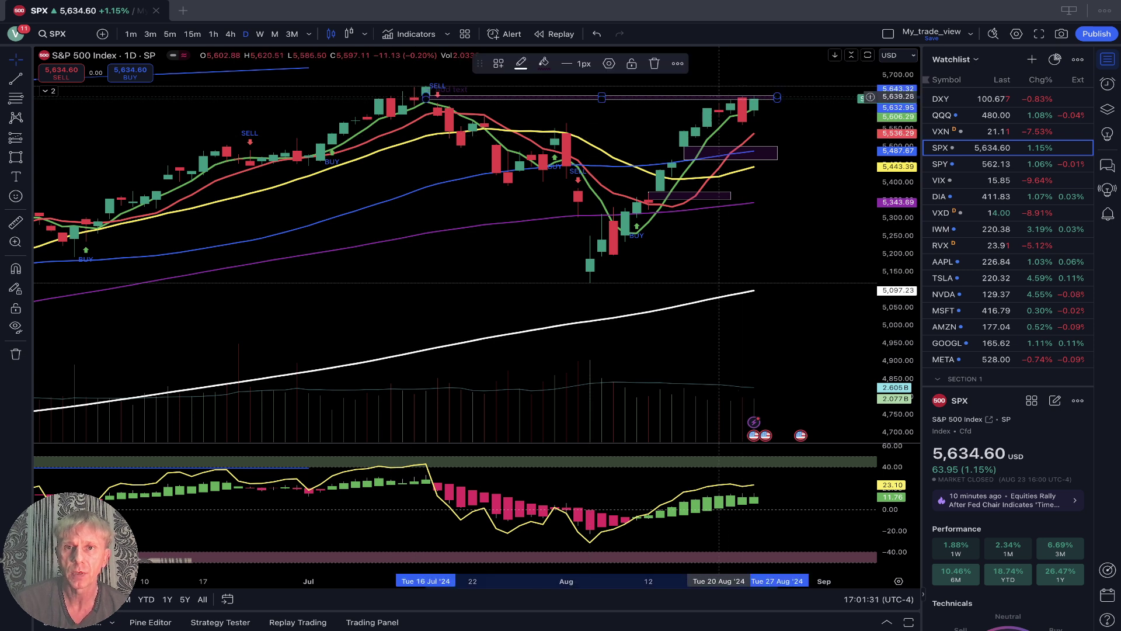
key(Escape)
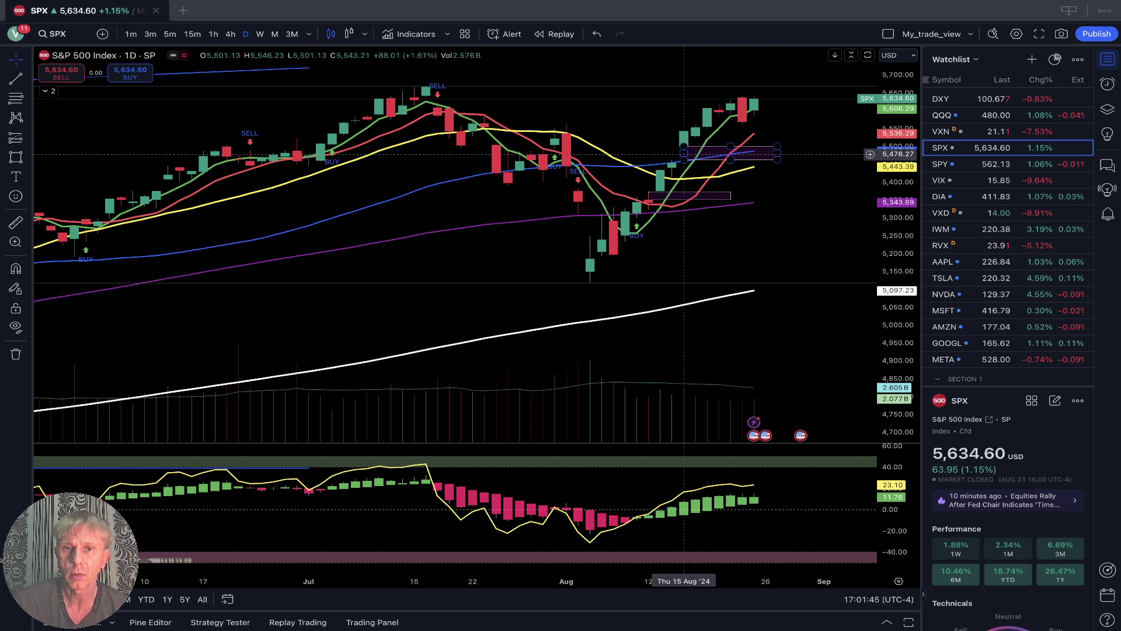
drag(684, 153, 672, 153)
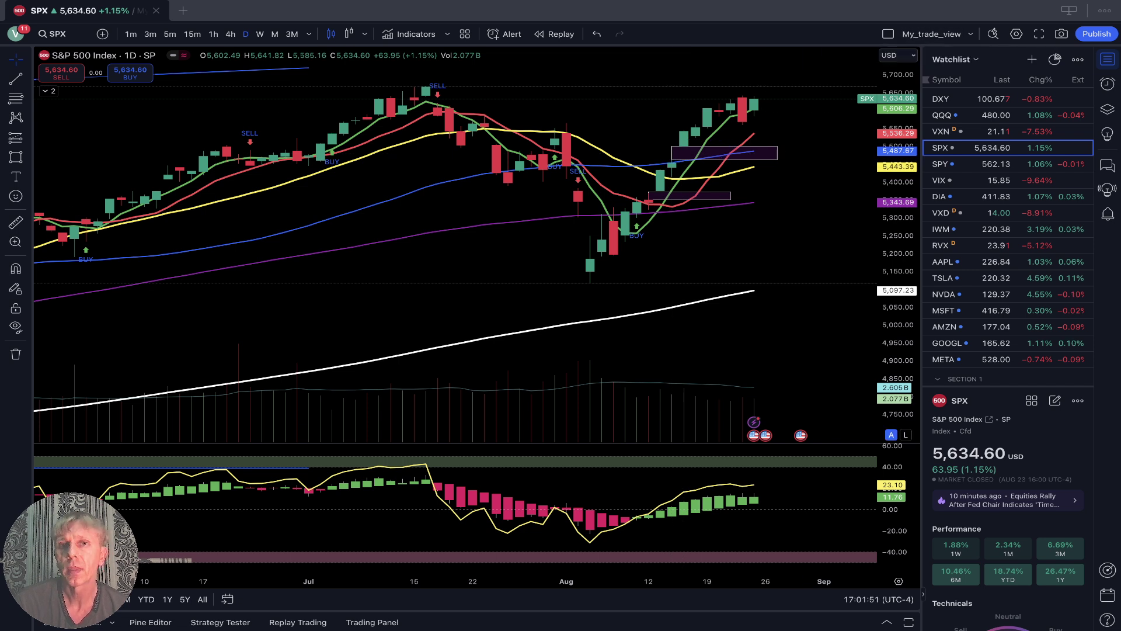
click(231, 33)
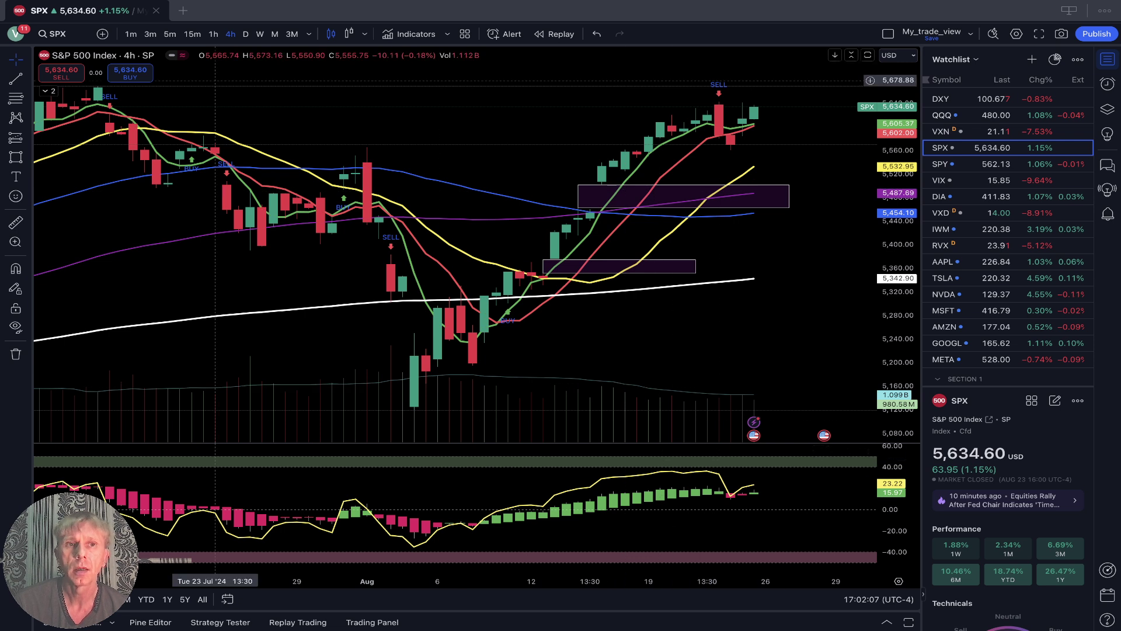
click(214, 34)
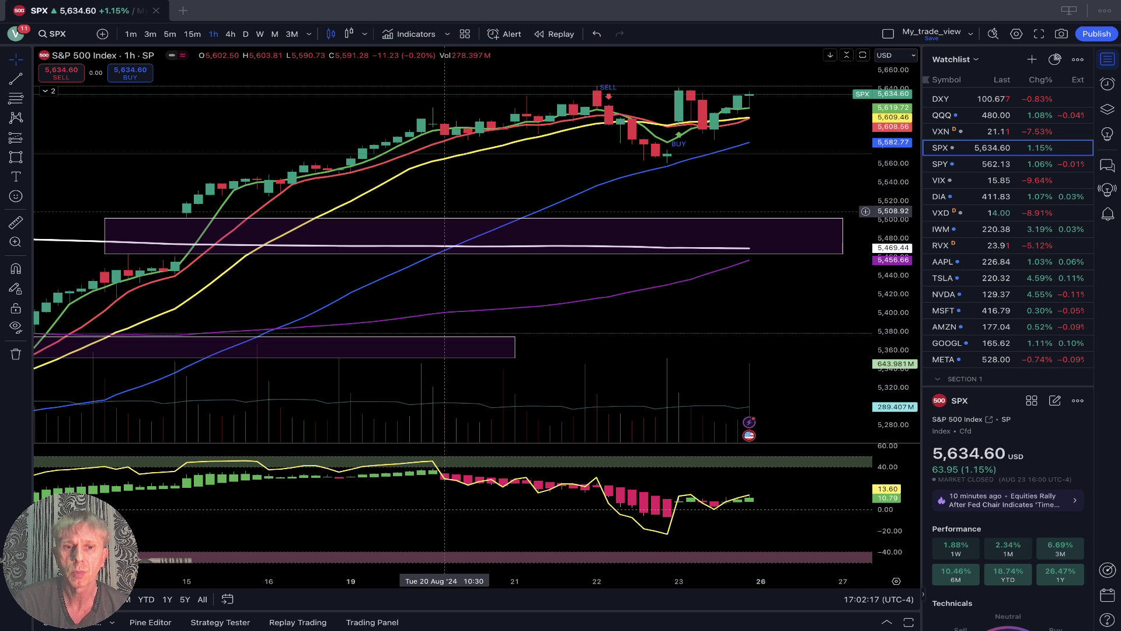
Draw a rising trendline from the 20 Aug high across the latest hourly highs.
key(alt+t)
click(432, 109)
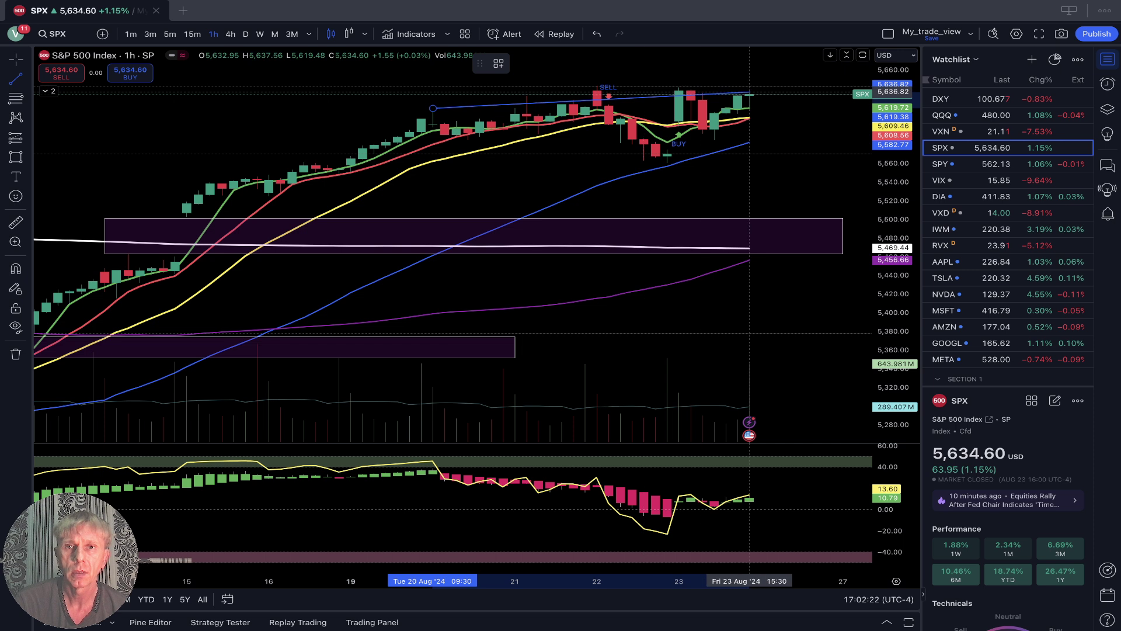
click(750, 61)
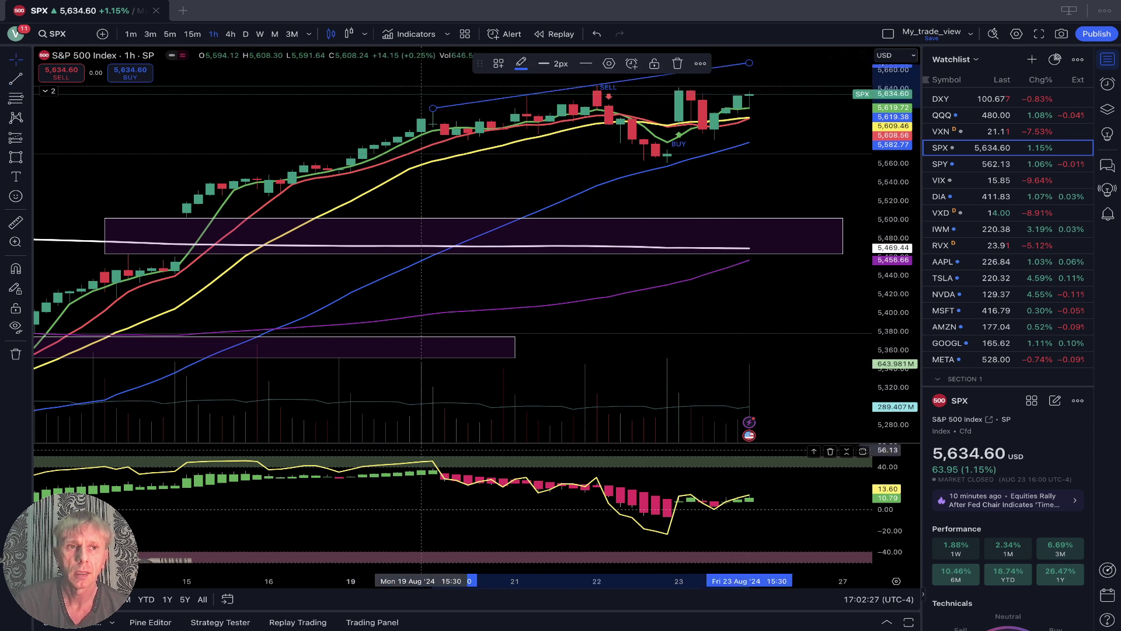
Draw a falling oscillator divergence line from its peak to 26 Aug, then load VIX.
click(16, 78)
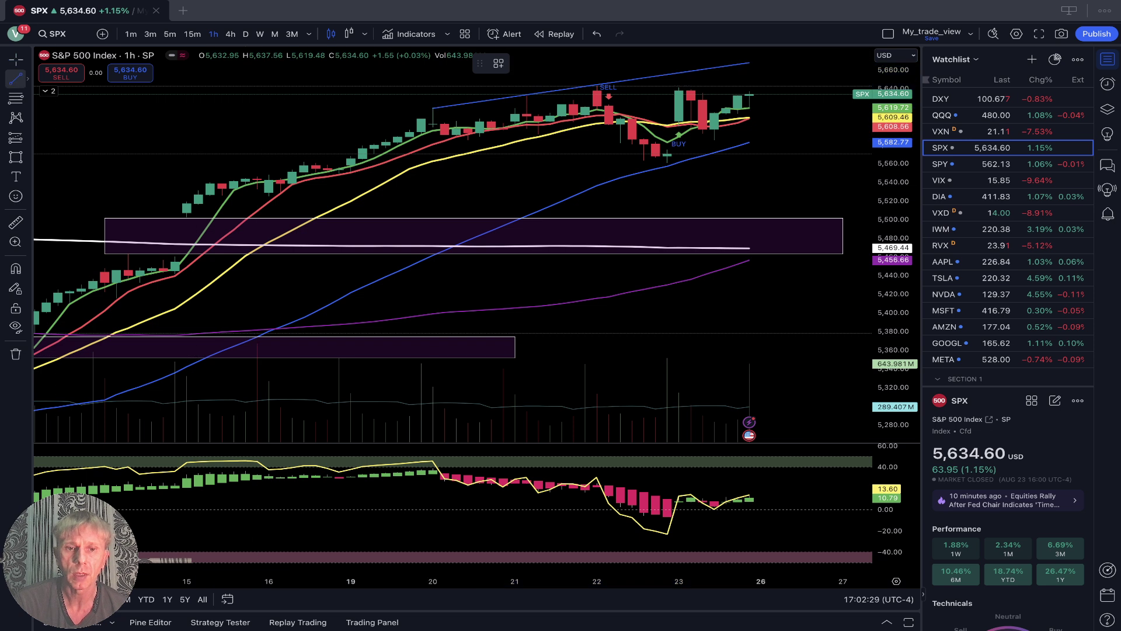
click(433, 458)
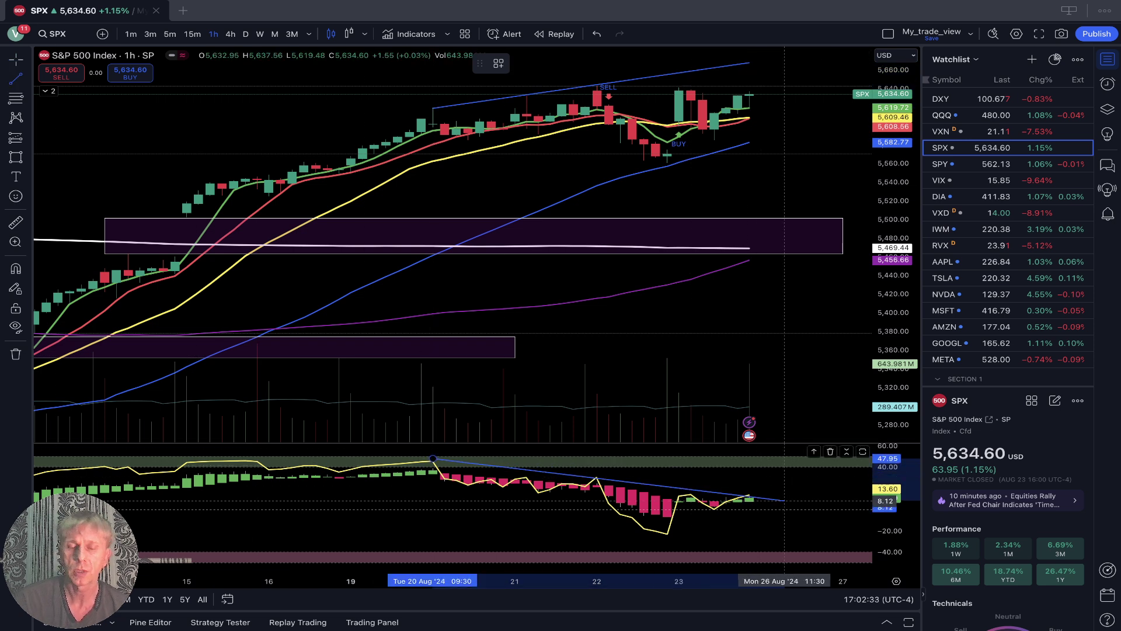
click(784, 500)
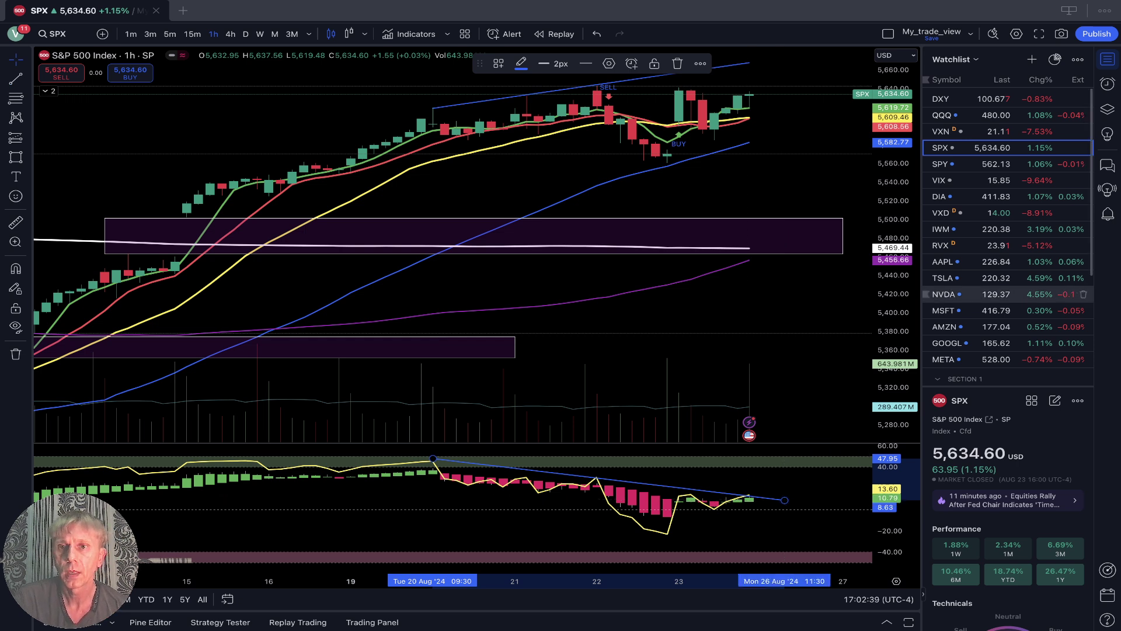
click(958, 180)
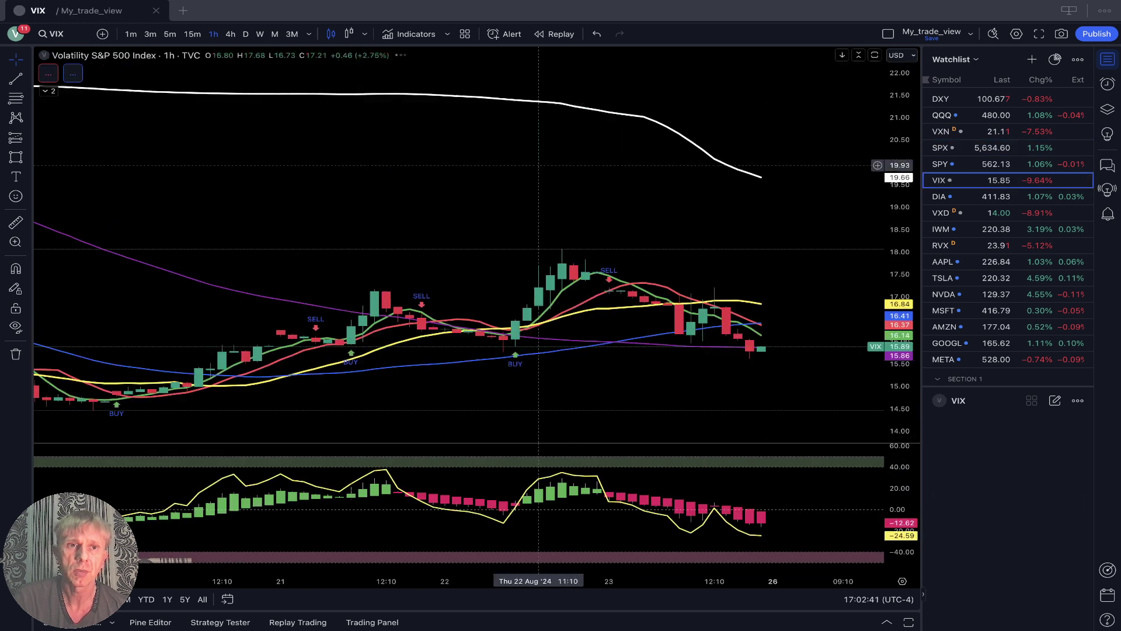
View VIX on daily candles, then load the DIA chart.
click(245, 34)
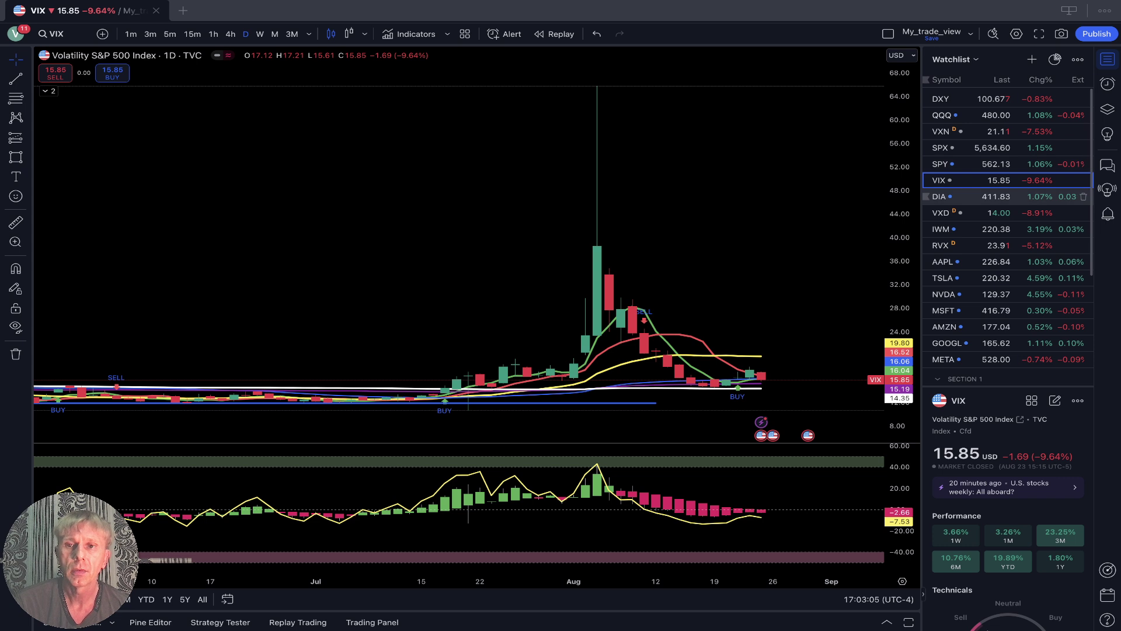
click(993, 196)
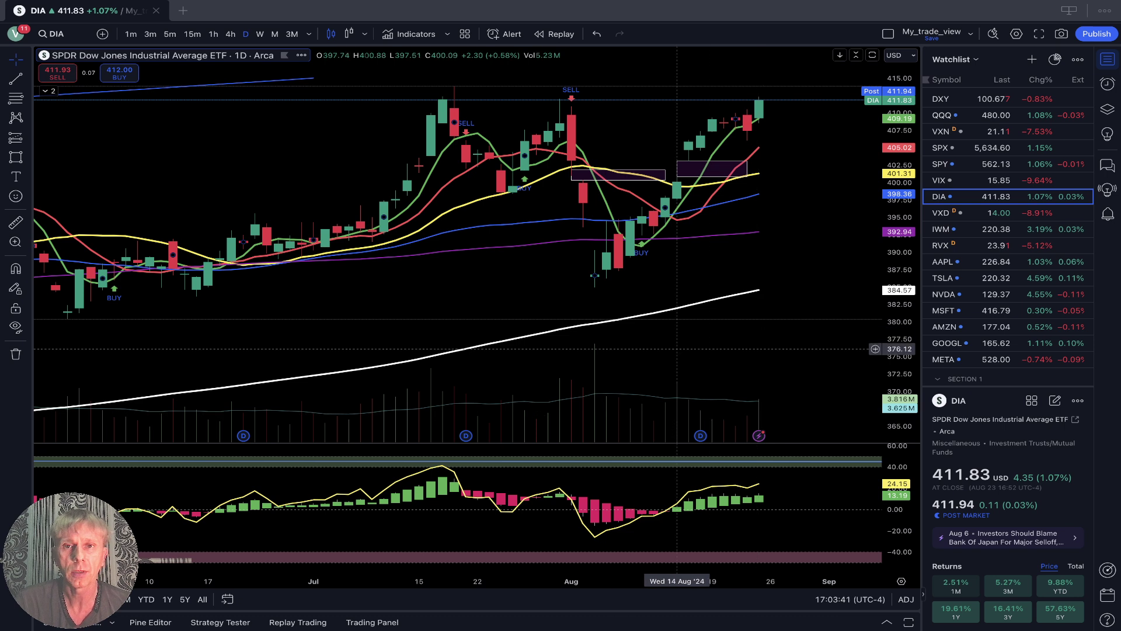
Step DIA from 4h to hourly, finish a zone box around 408, and nudge the oscillator line down.
click(230, 34)
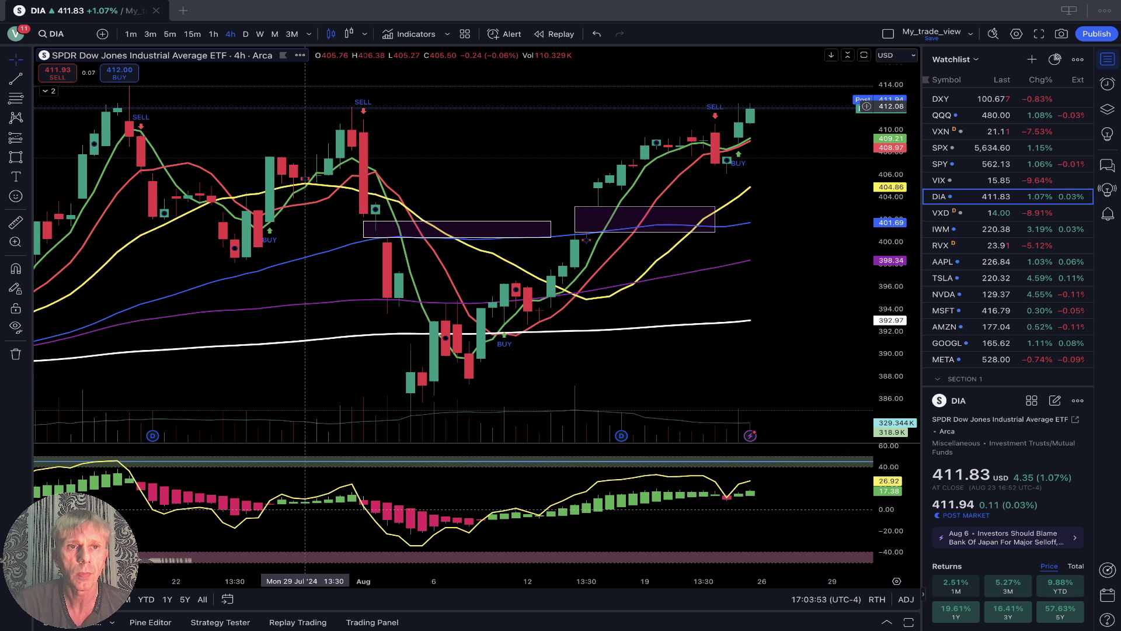
click(214, 34)
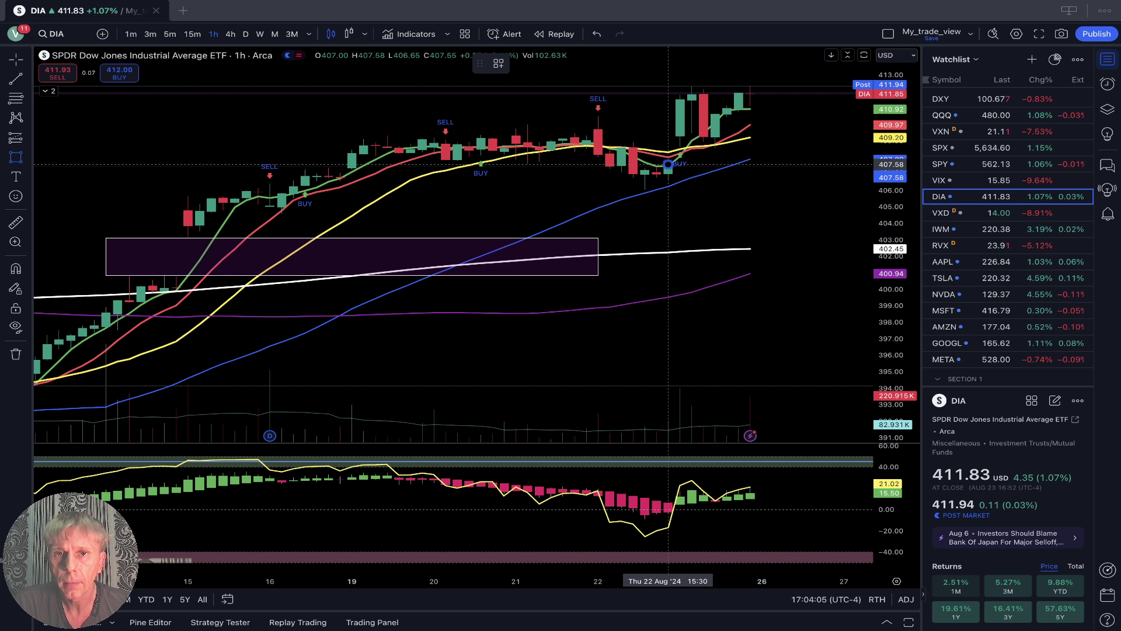
click(668, 146)
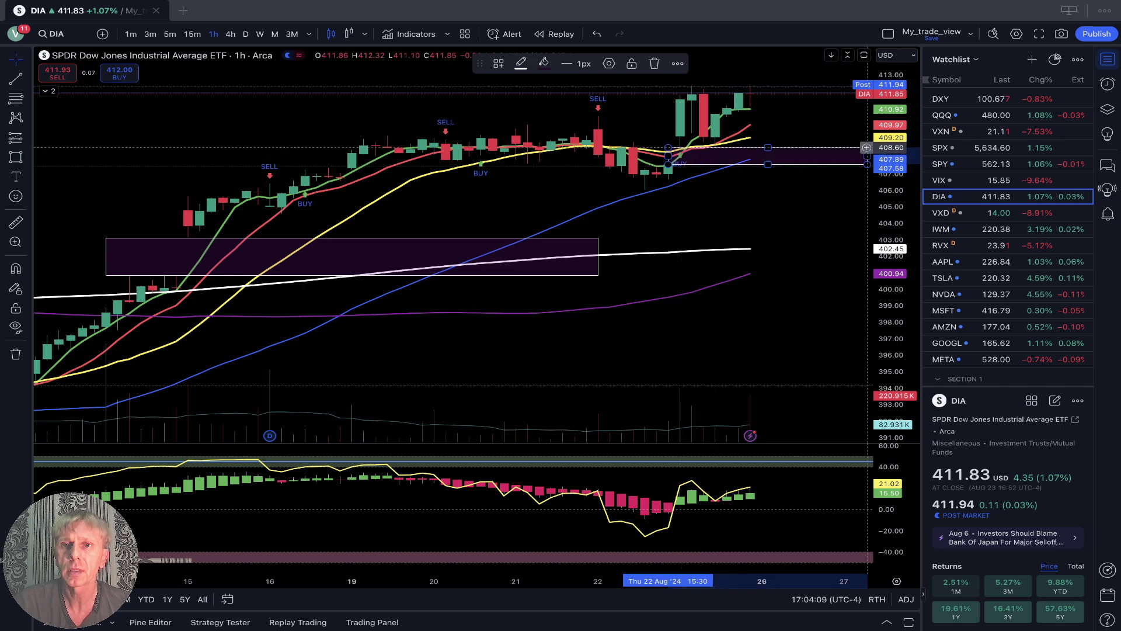
right_click(618, 150)
key(Escape)
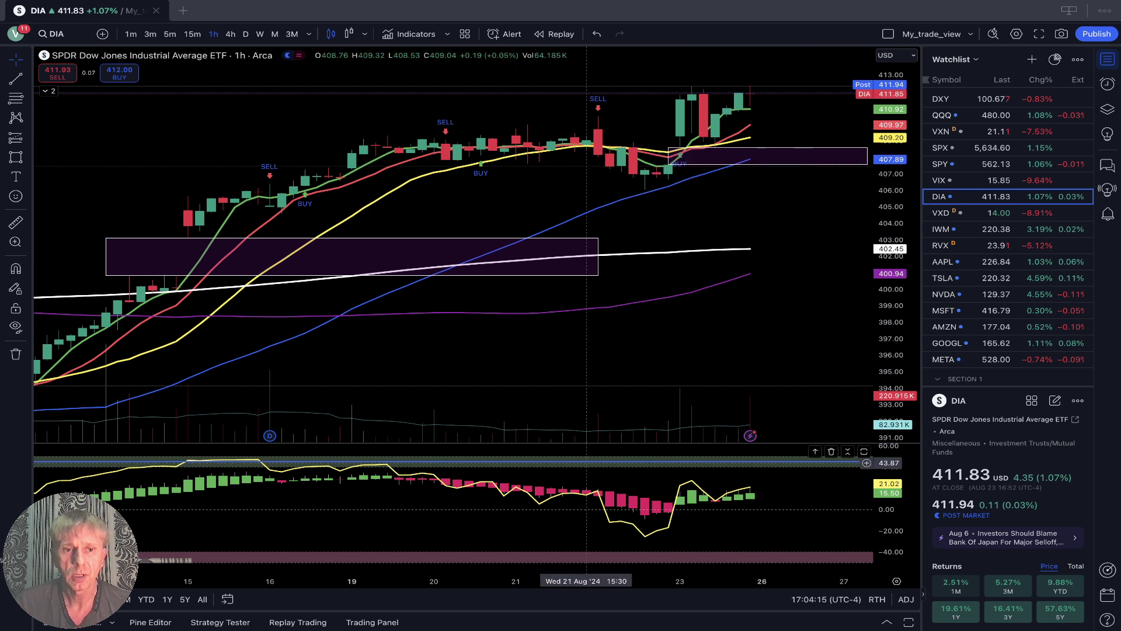
drag(587, 454, 587, 460)
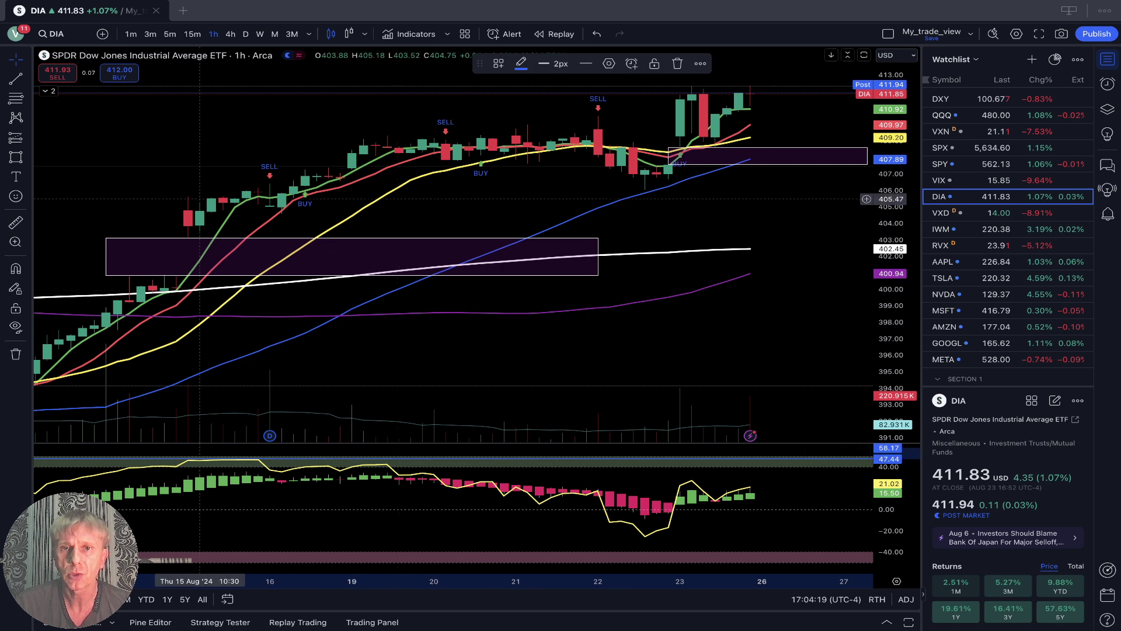
Draw a rising trendline from the 15 Aug high across recent highs, then load IWM.
click(176, 199)
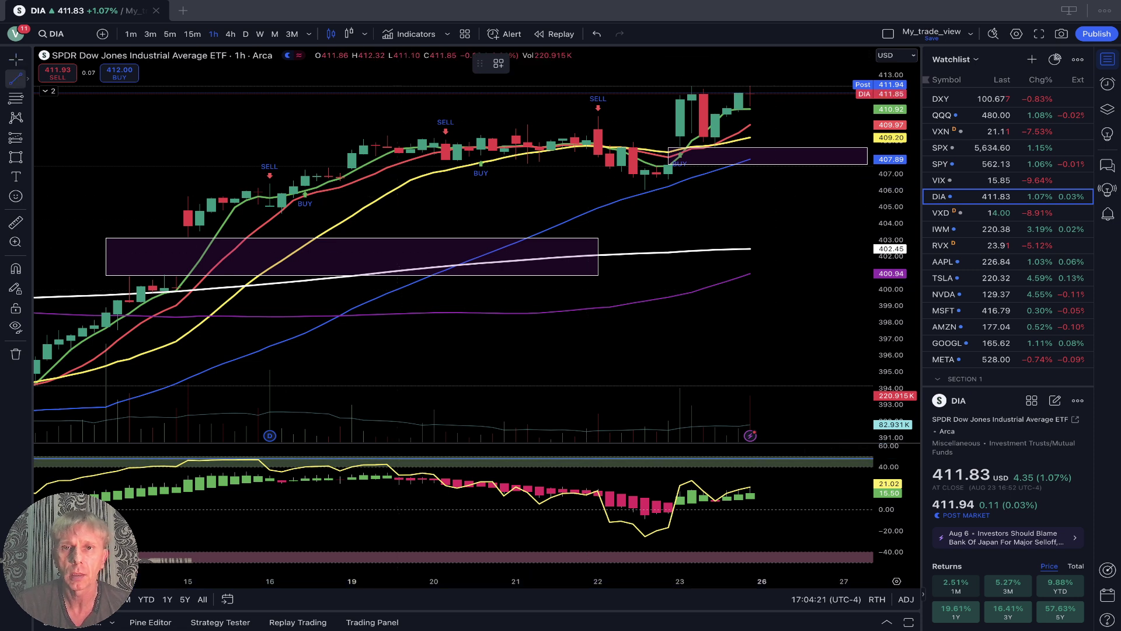
click(763, 66)
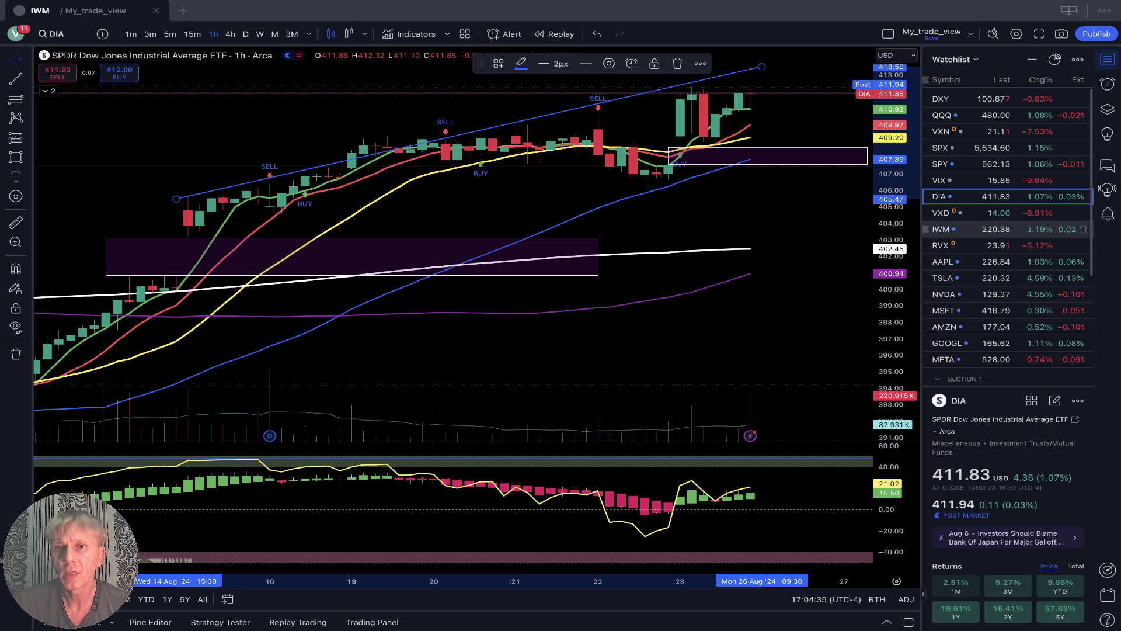
click(958, 229)
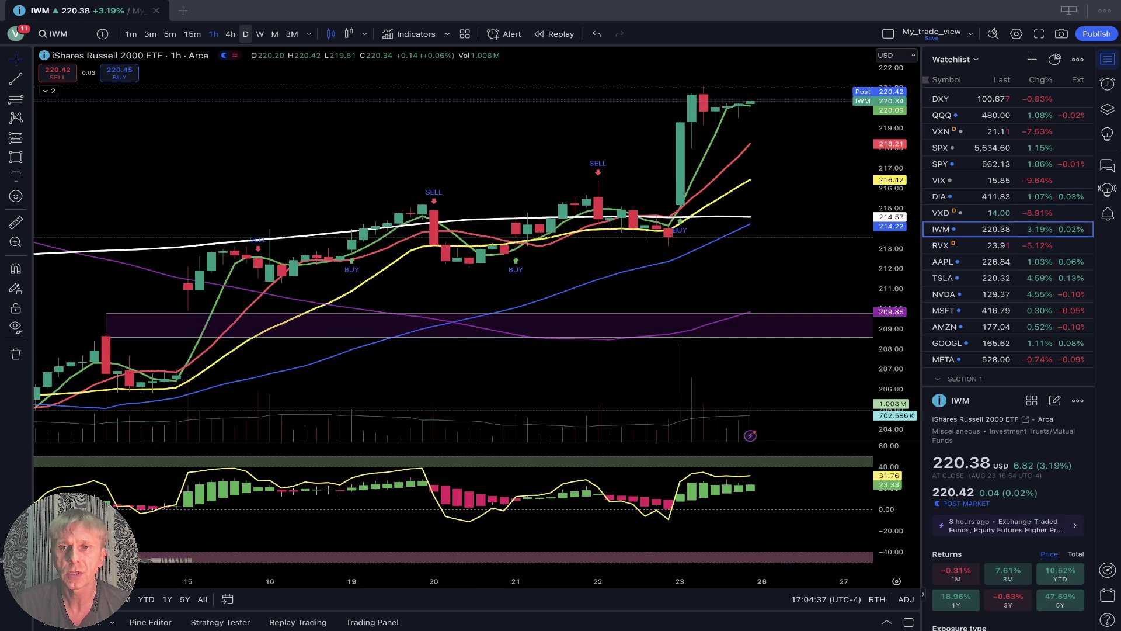
Step IWM through daily, 4h and 1h, then trendline 212.22 (15 Aug) to 221.81 (23 Aug).
click(246, 34)
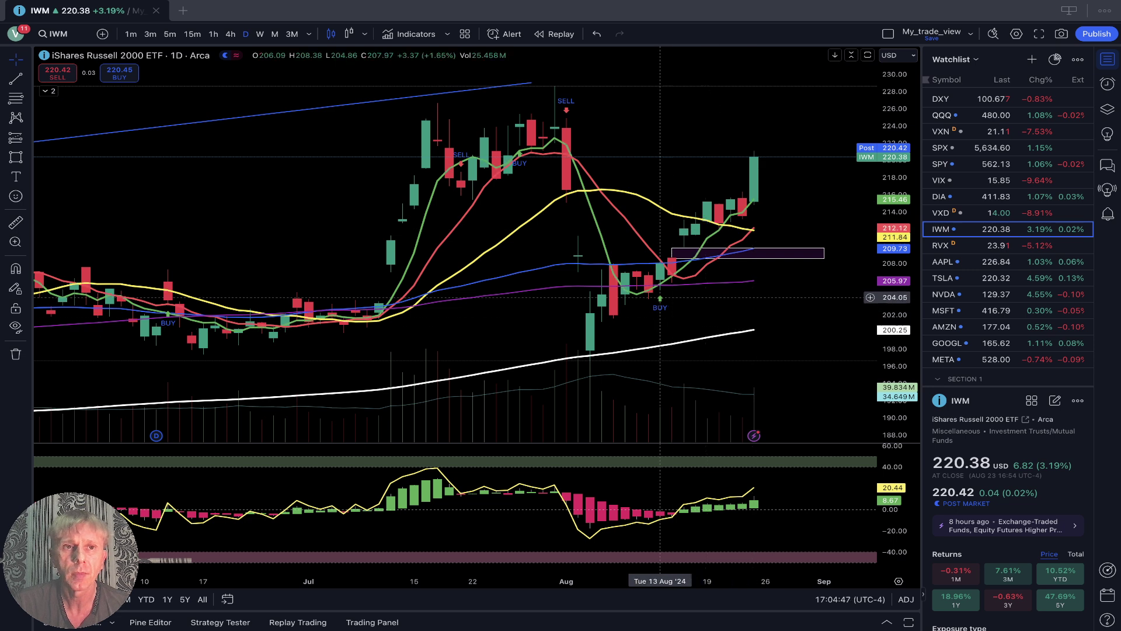
click(231, 34)
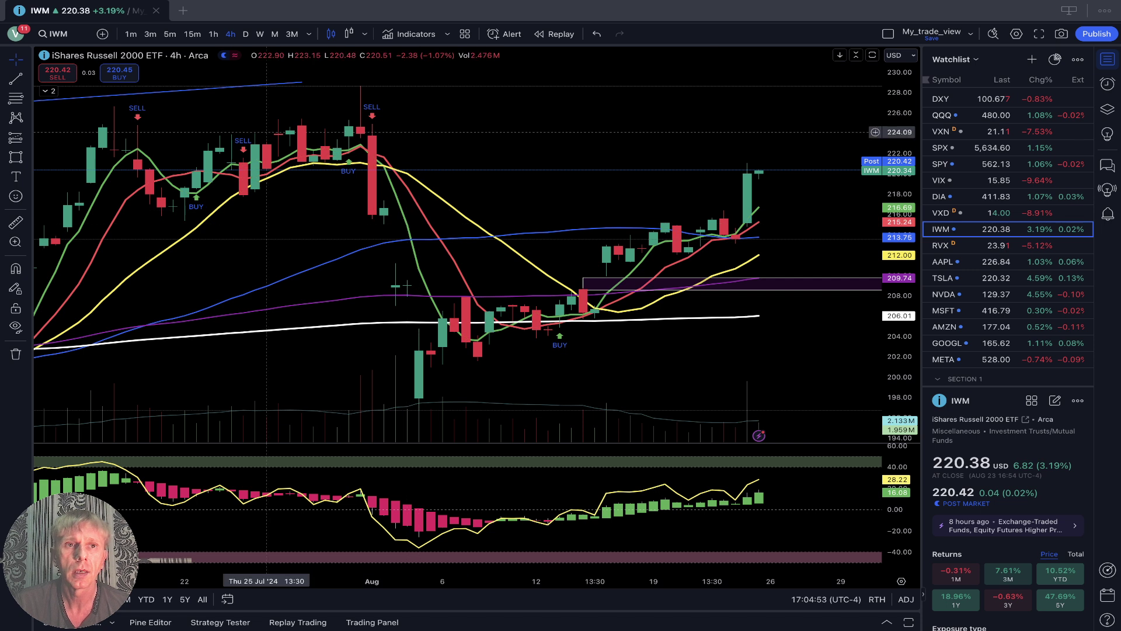
click(213, 34)
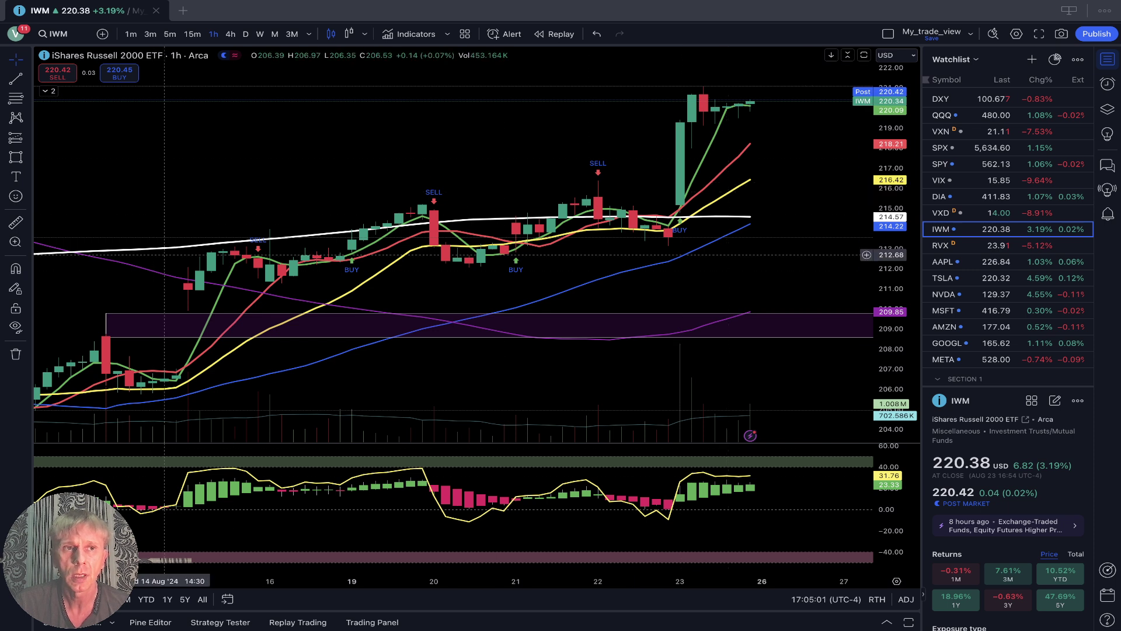
click(15, 78)
click(188, 264)
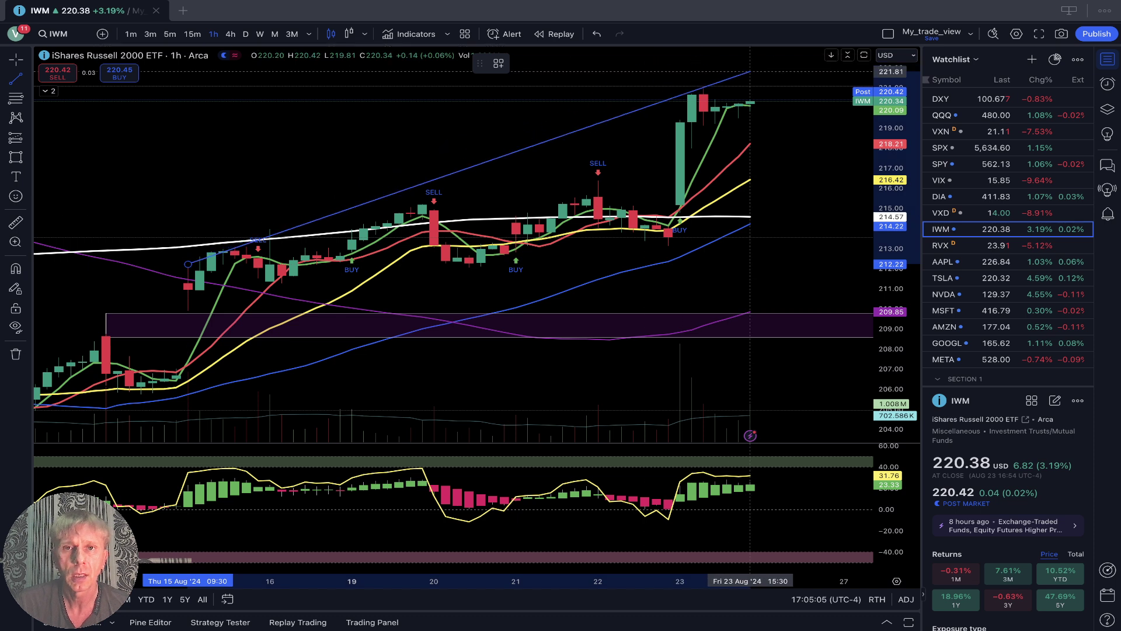
click(750, 71)
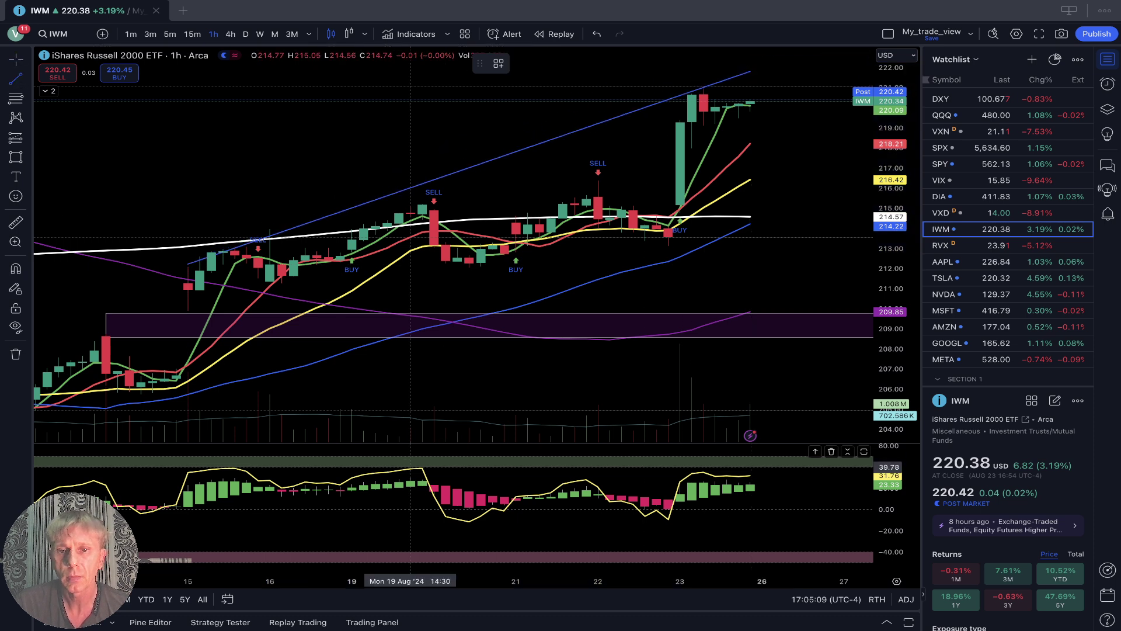
Draw a trend line across the later oscillator highs, then switch the chart to RVX.
click(411, 466)
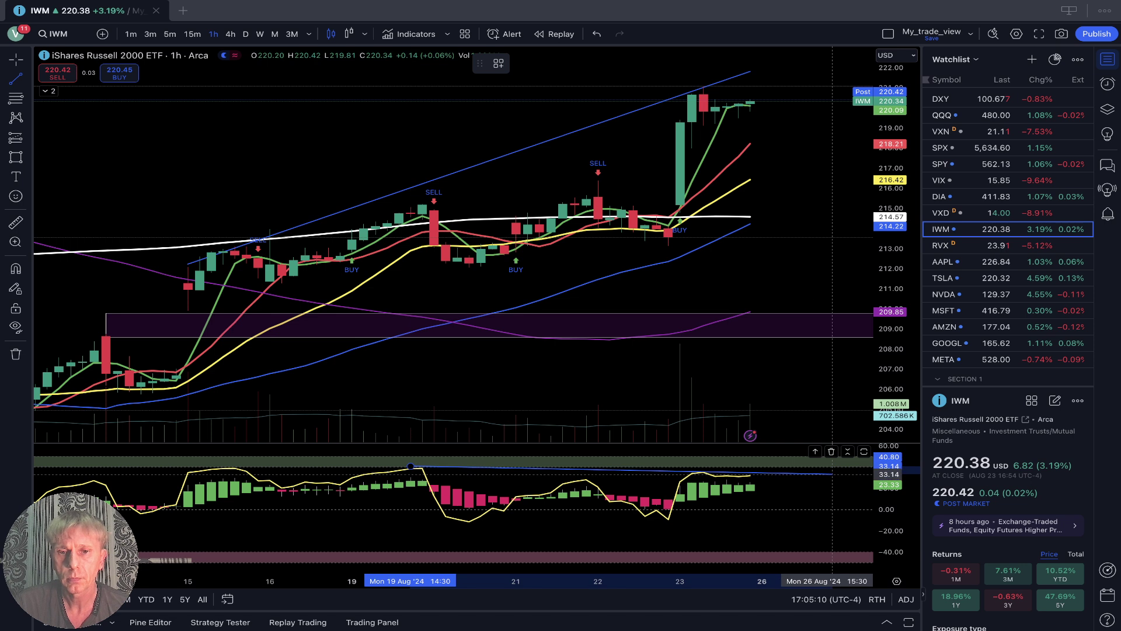
click(832, 475)
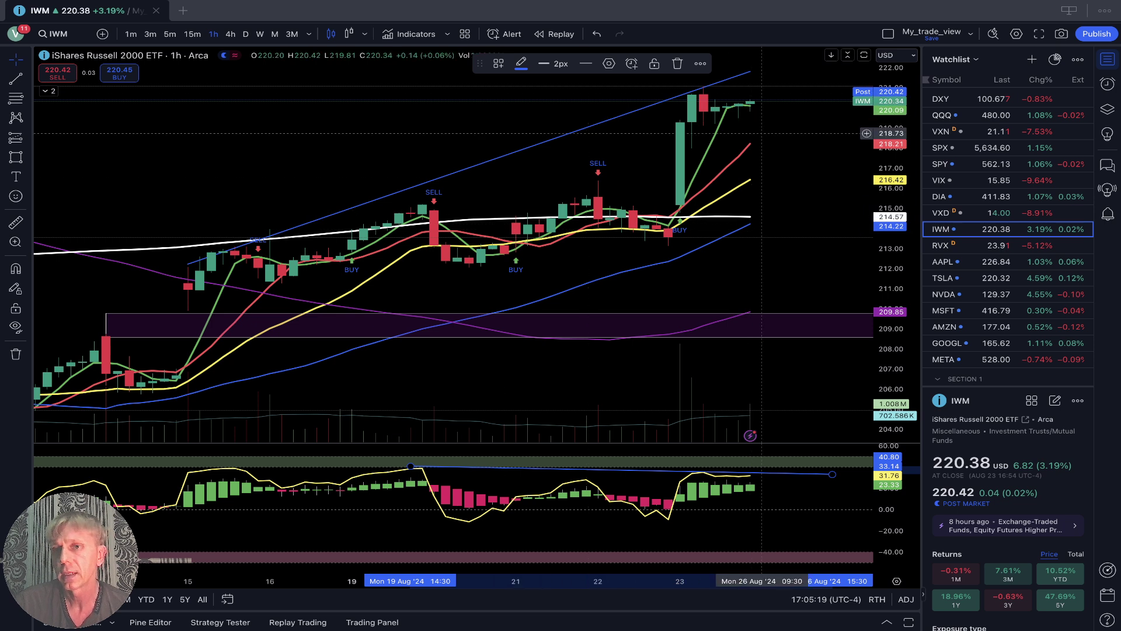
click(970, 245)
View RVX on daily candles, then load the Apple (AAPL) chart.
click(245, 34)
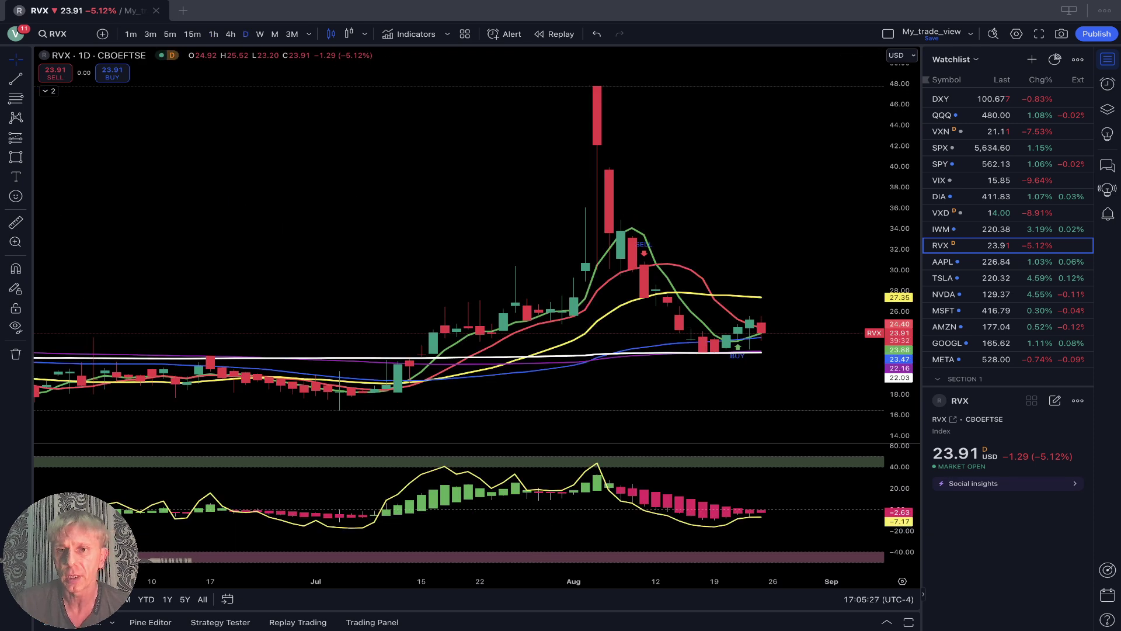
click(970, 261)
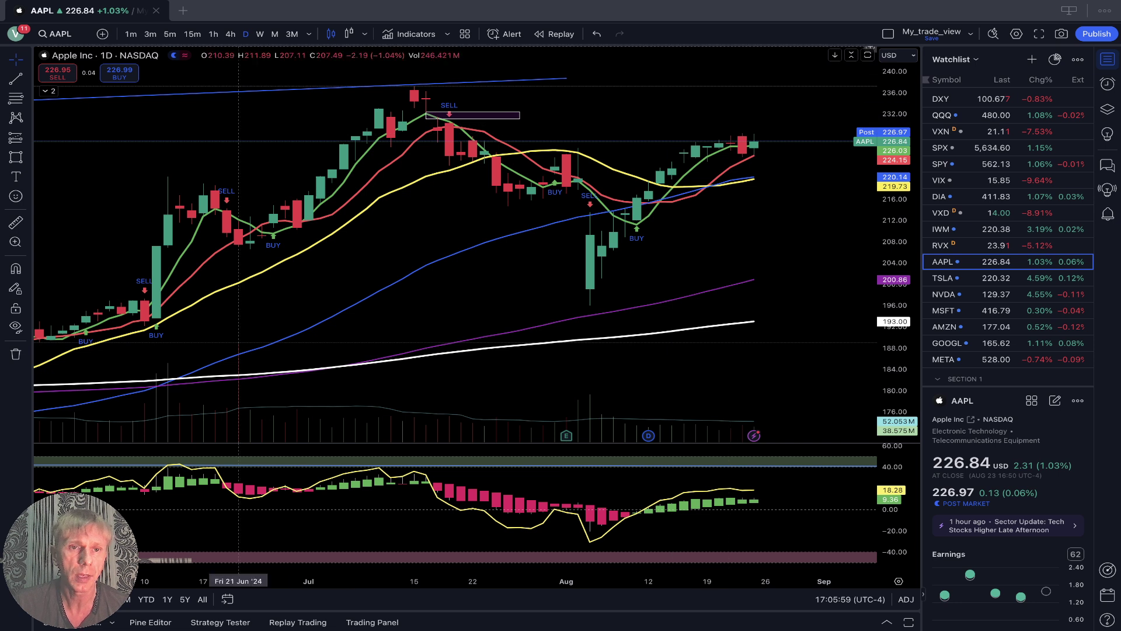
Step AAPL through 4-hour and hourly candles, then load the TSLA chart.
click(230, 33)
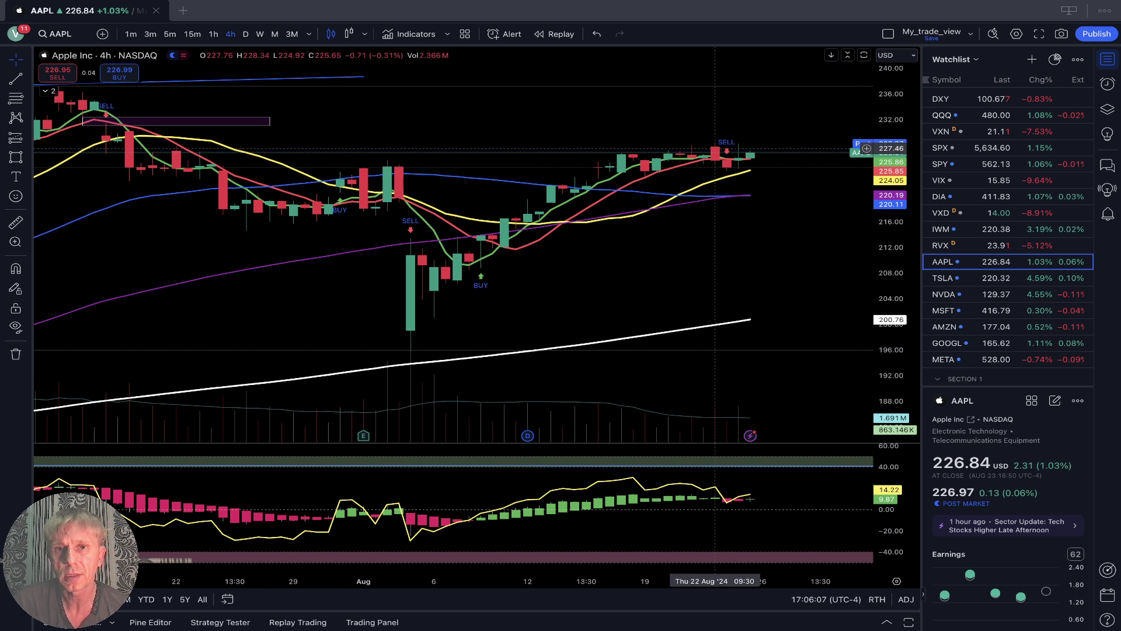
click(213, 33)
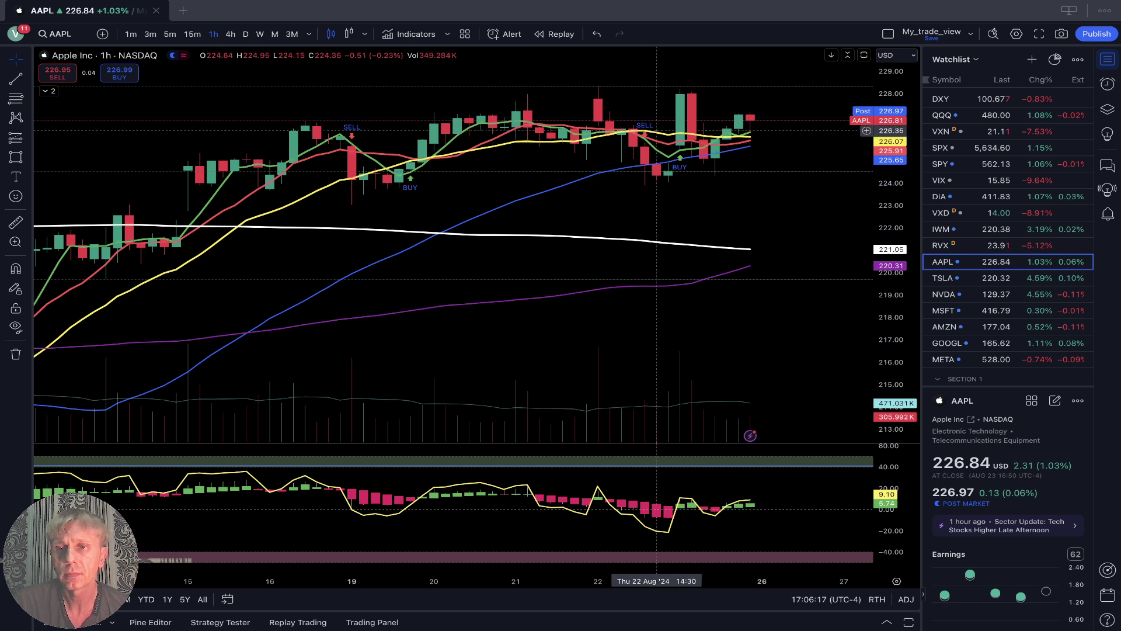
click(993, 278)
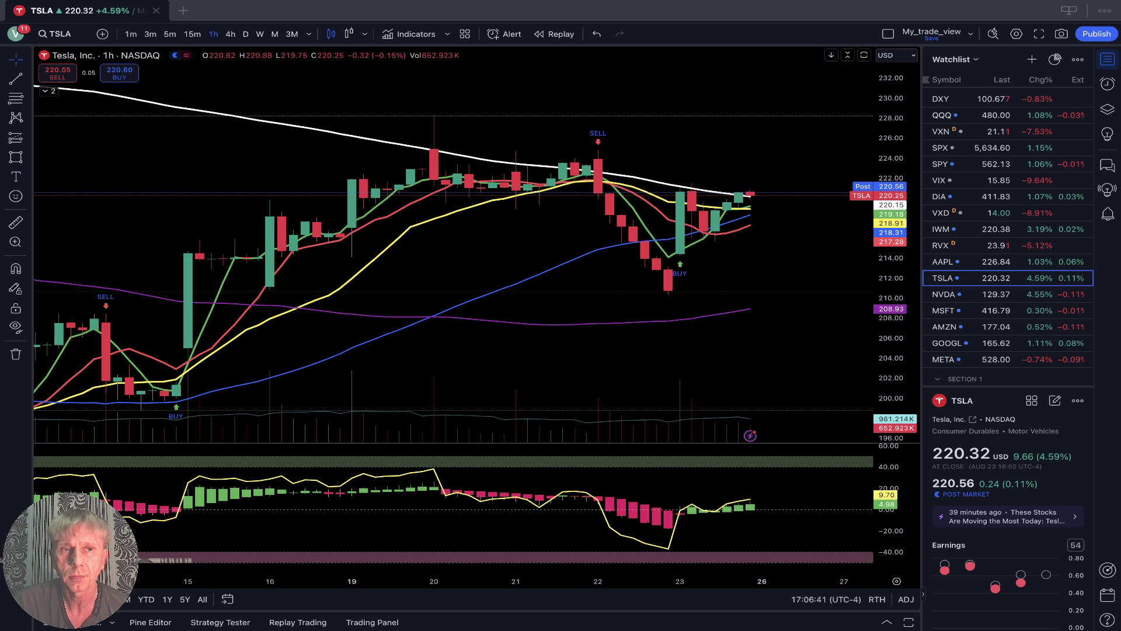
Review TSLA on 4-hour then daily candles before loading NVDA.
click(230, 34)
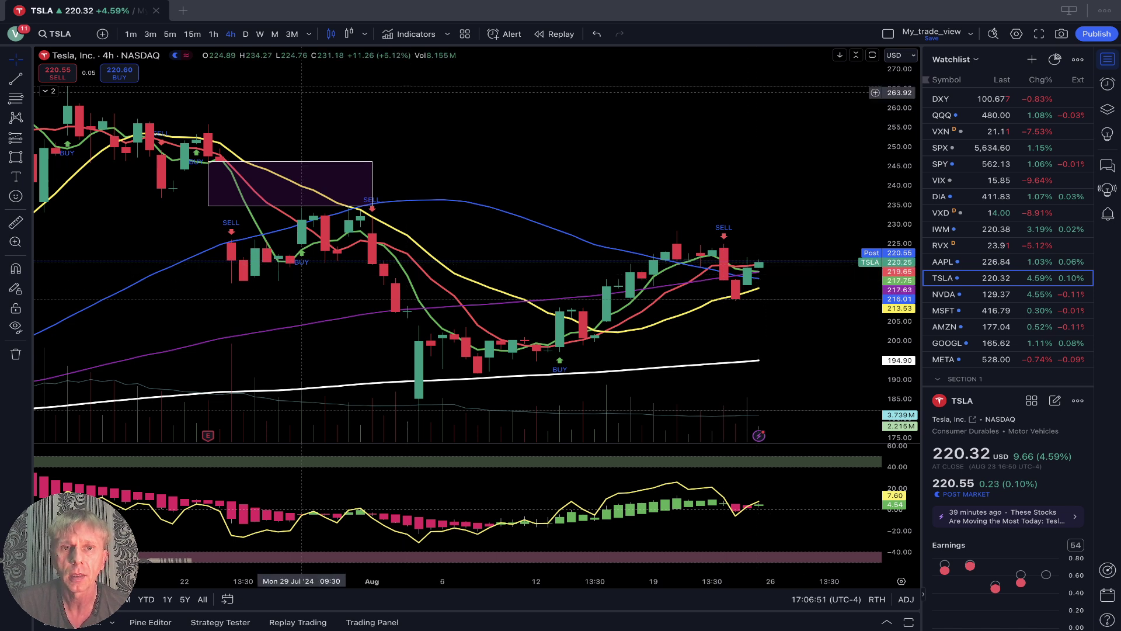
click(245, 33)
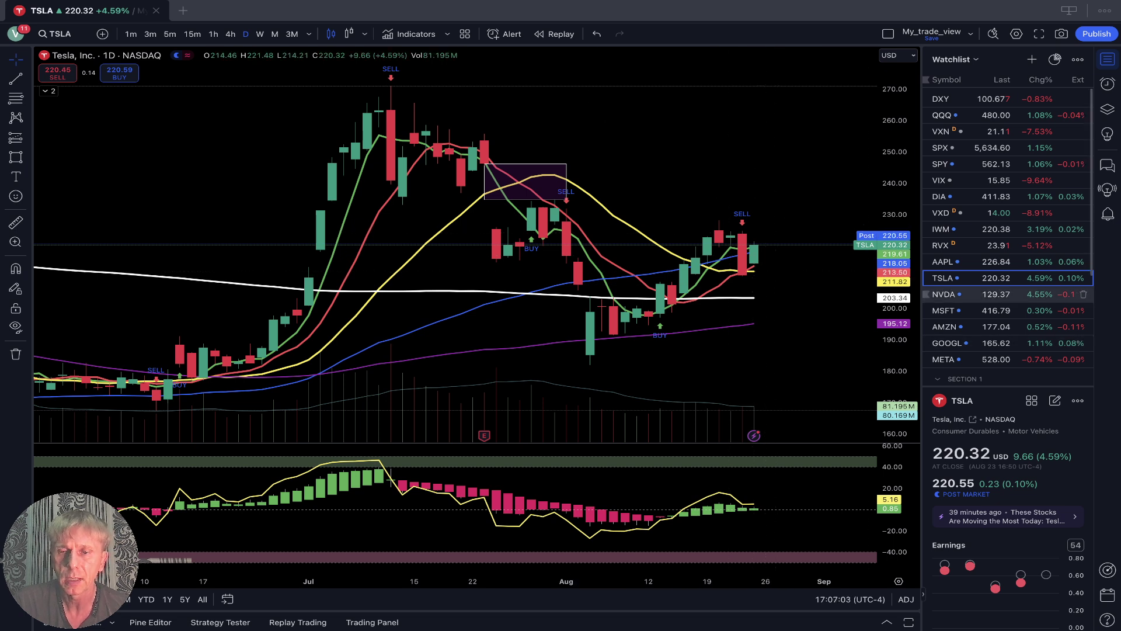
click(958, 294)
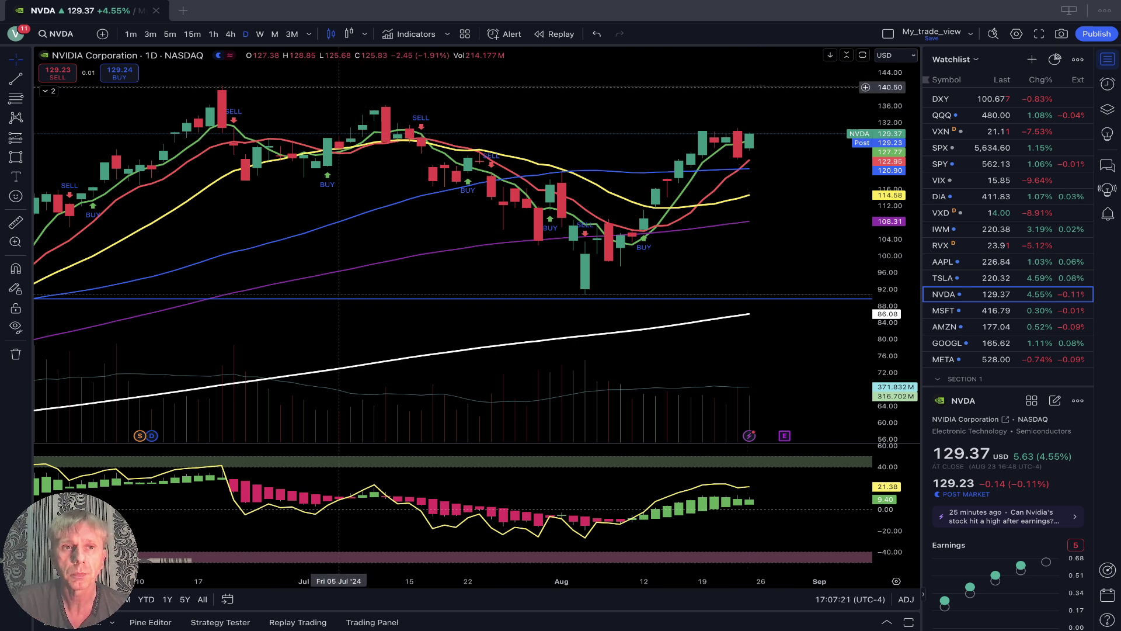
Step NVDA through 4-hour and hourly candles, then load the MSFT chart.
click(231, 34)
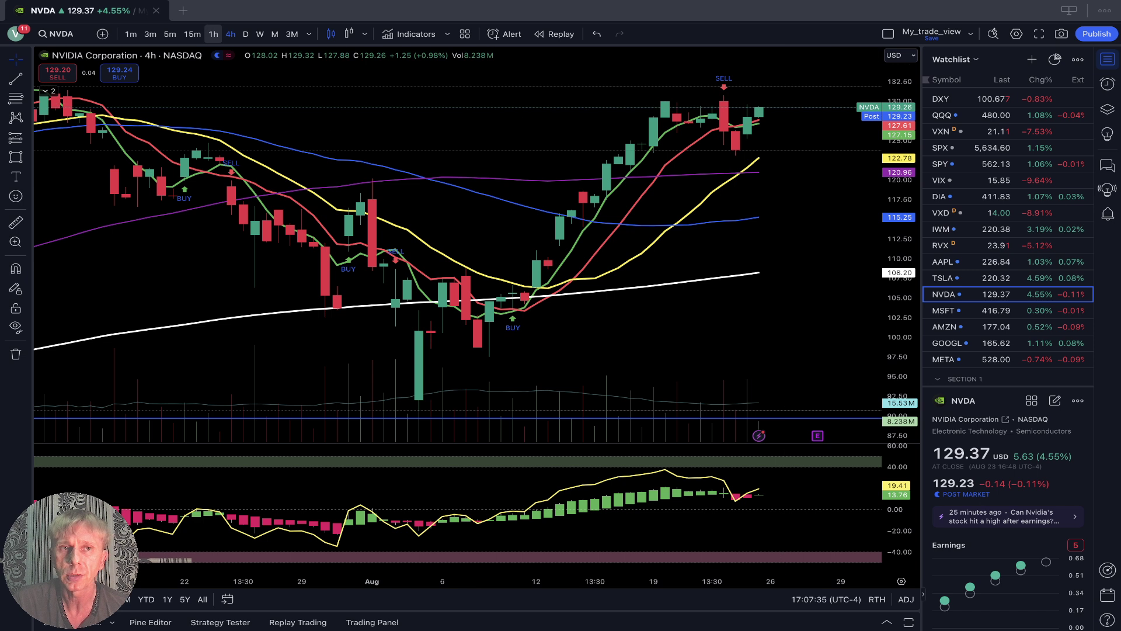
click(213, 34)
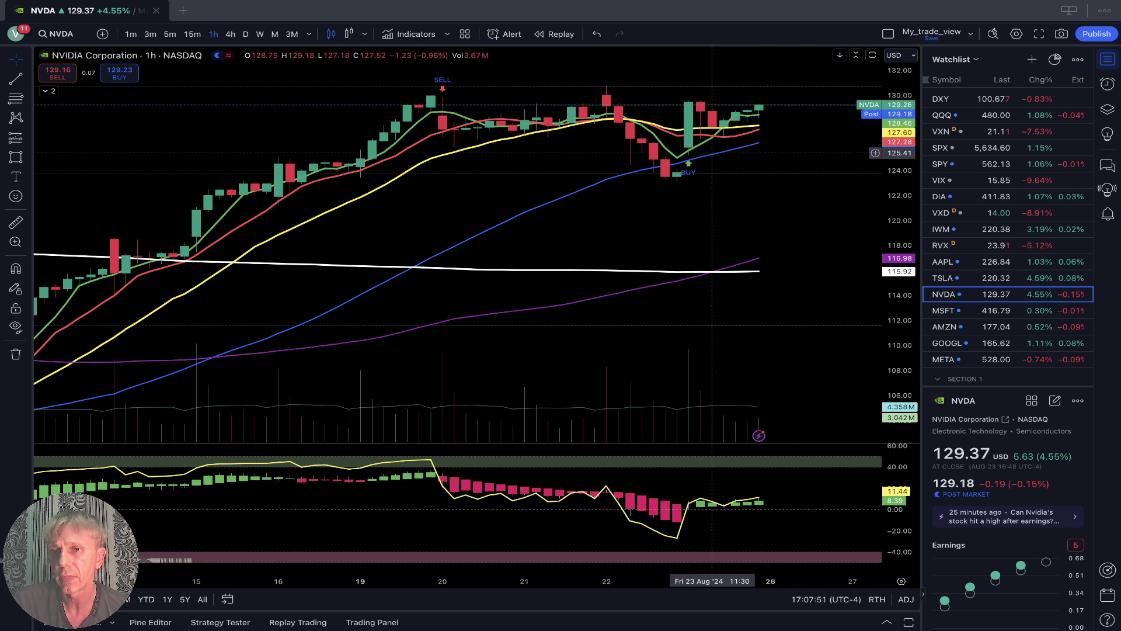
click(958, 310)
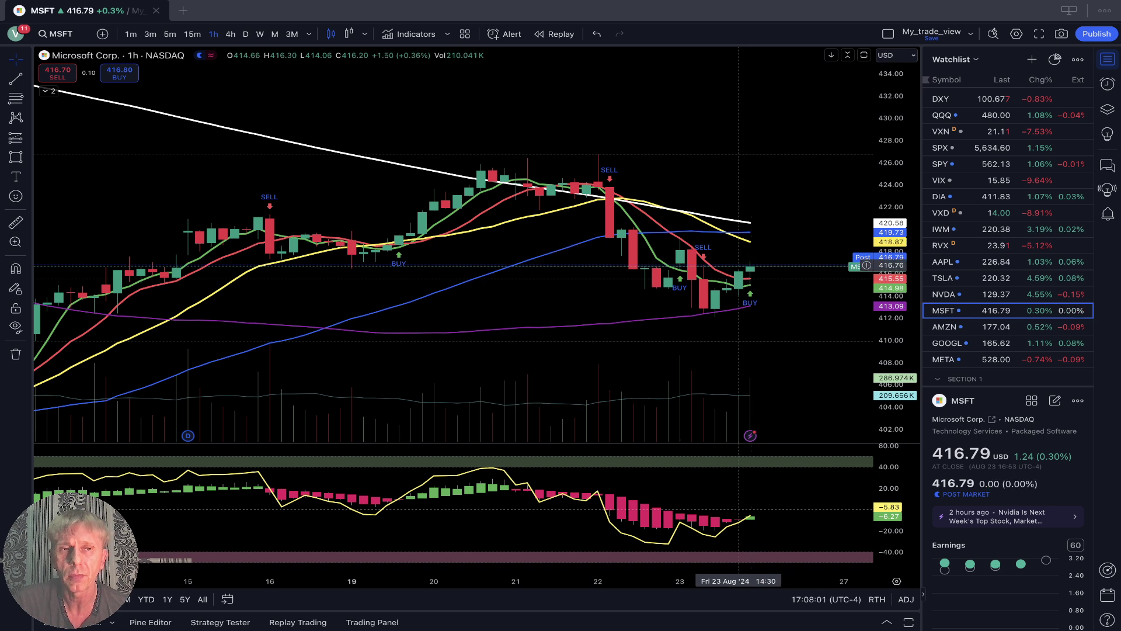
Check MSFT on 4h and daily candles, then switch to AMZN's daily chart.
click(230, 33)
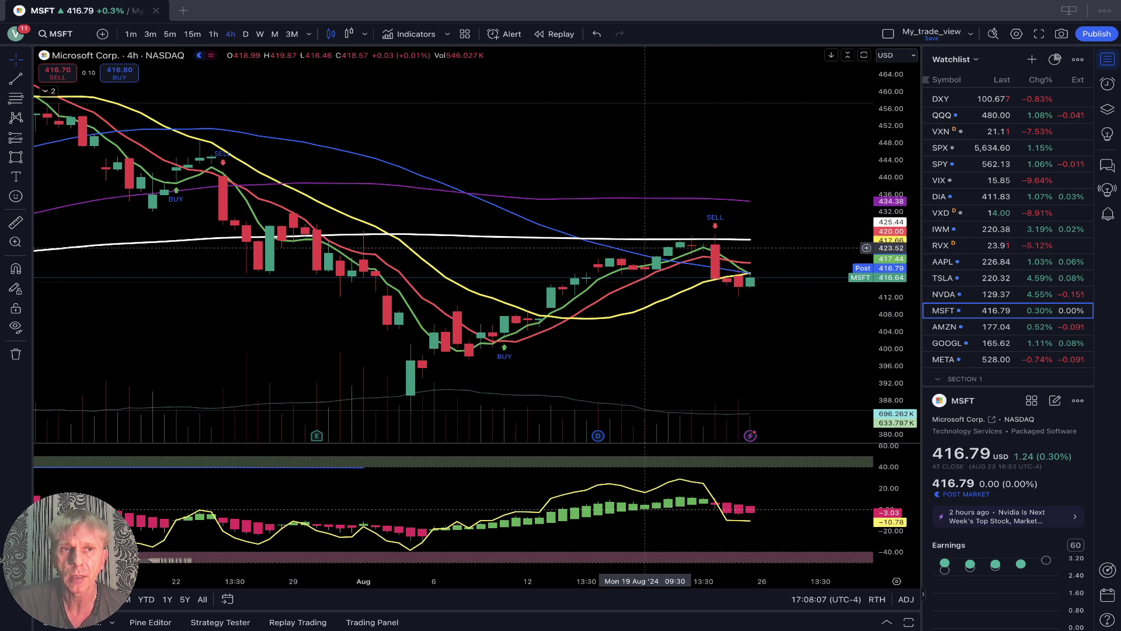
click(246, 34)
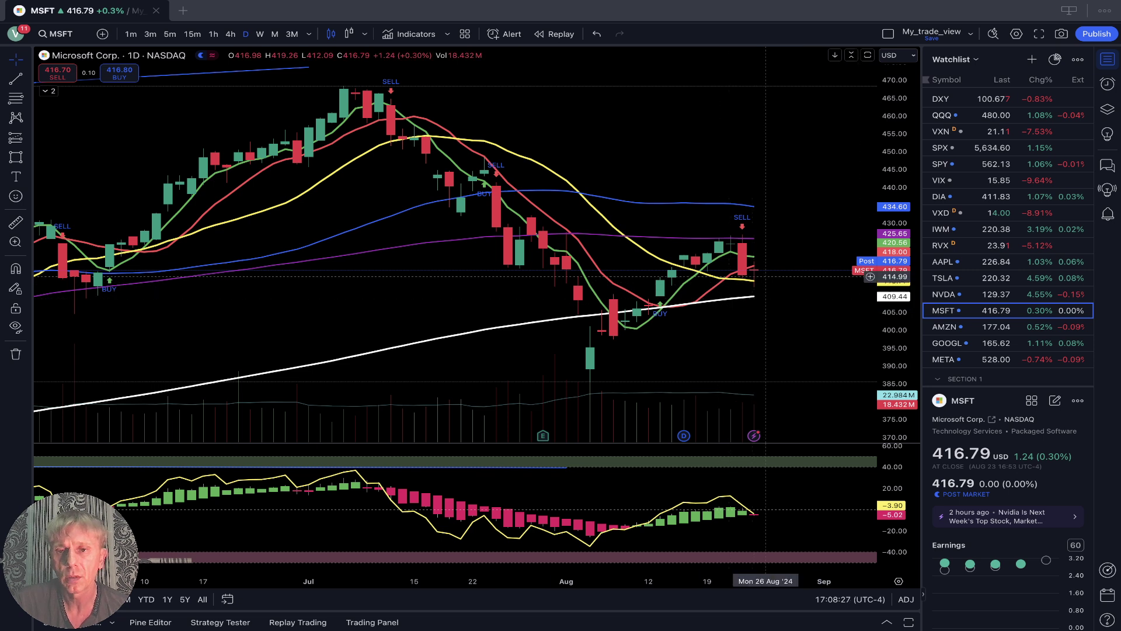
click(945, 327)
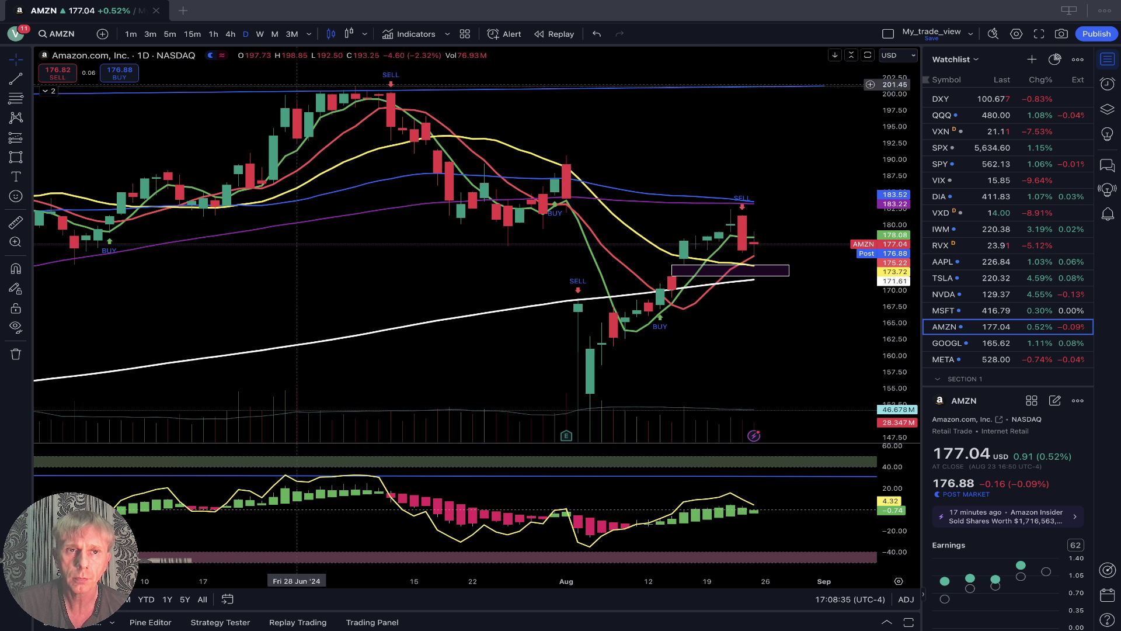
Check AMZN on 4h and 1h candles, then bring up GOOGL's hourly chart.
click(231, 34)
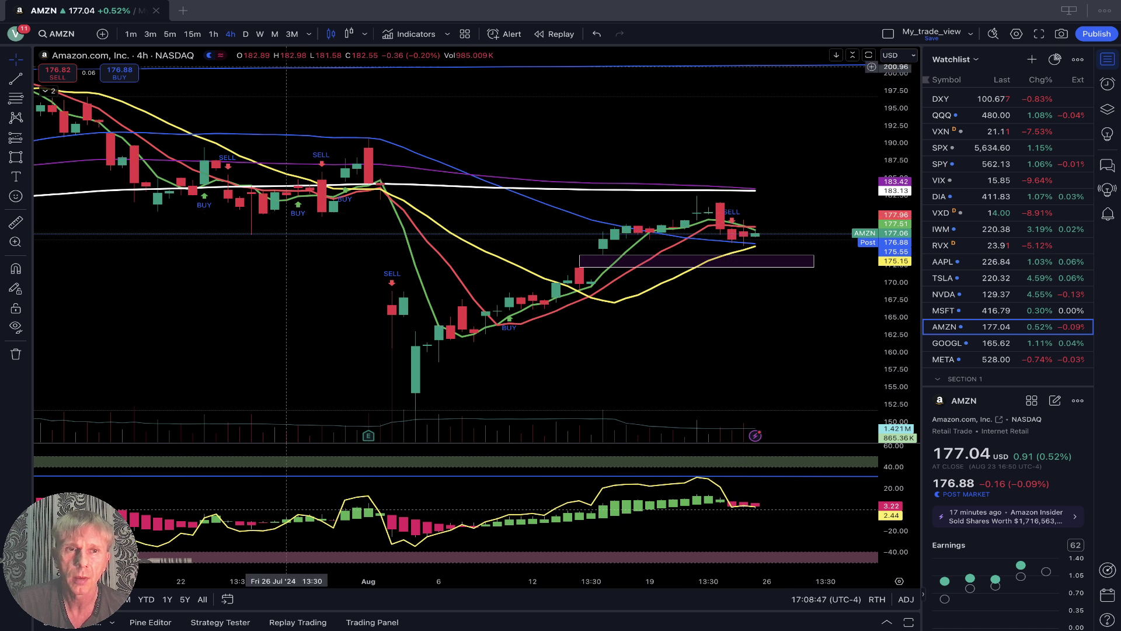
click(213, 34)
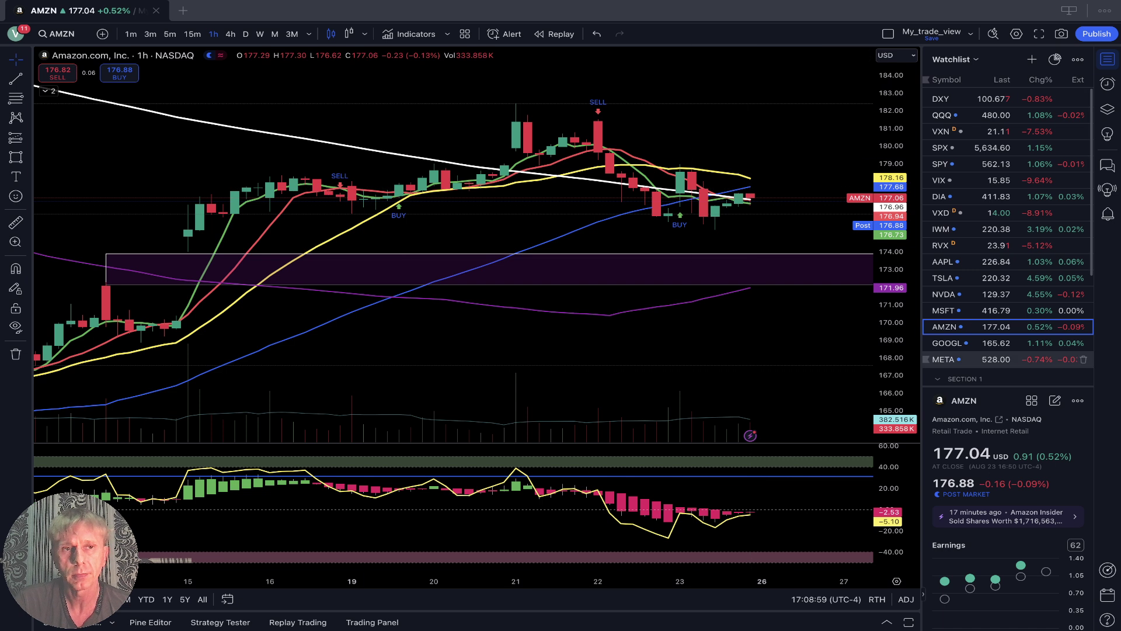
click(993, 343)
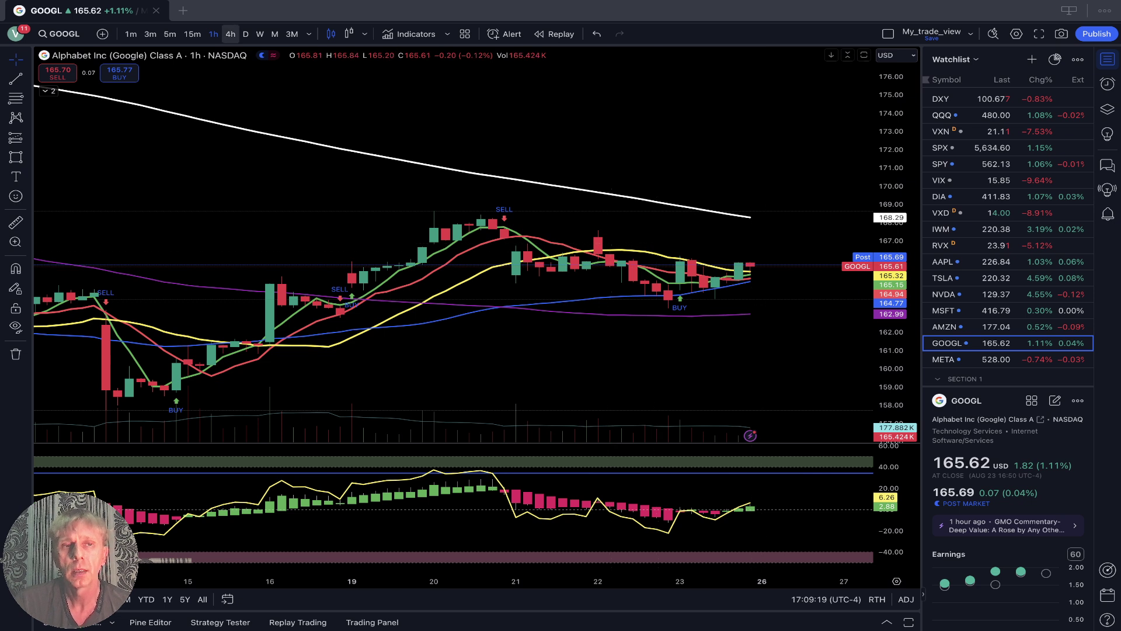
Check GOOGL on 4h and daily candles, then bring up META's daily chart.
click(231, 34)
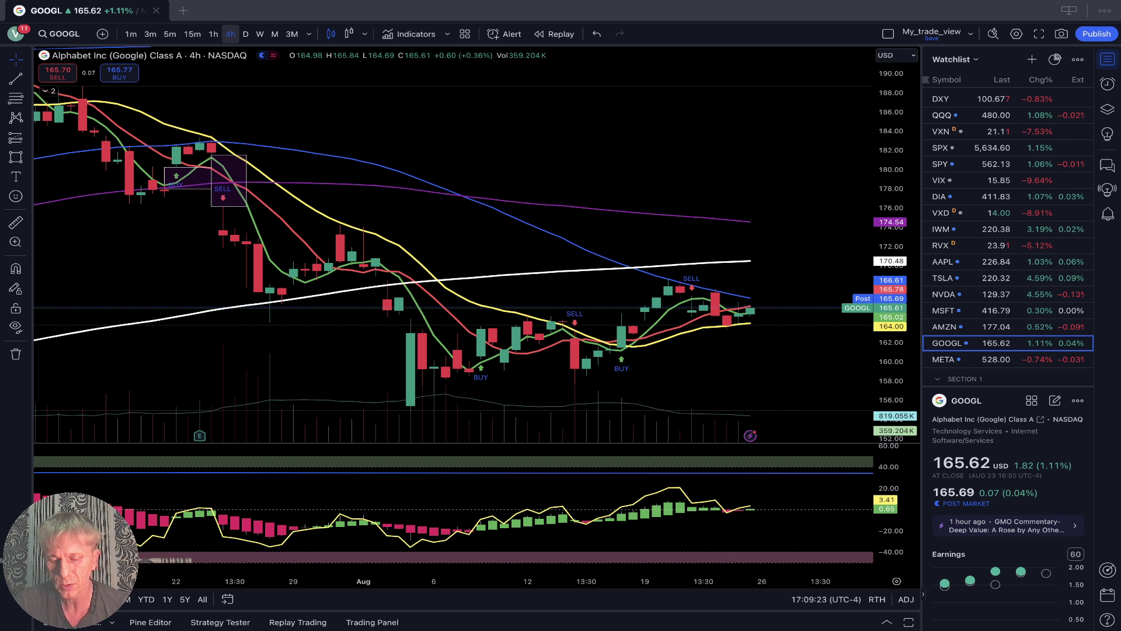
click(246, 34)
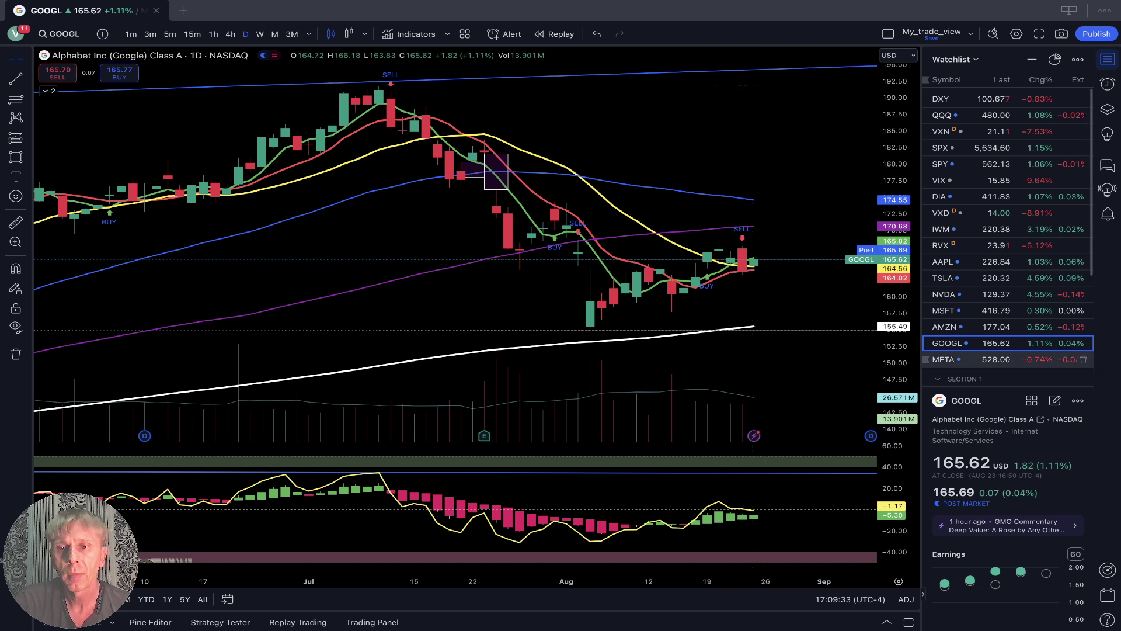
click(964, 359)
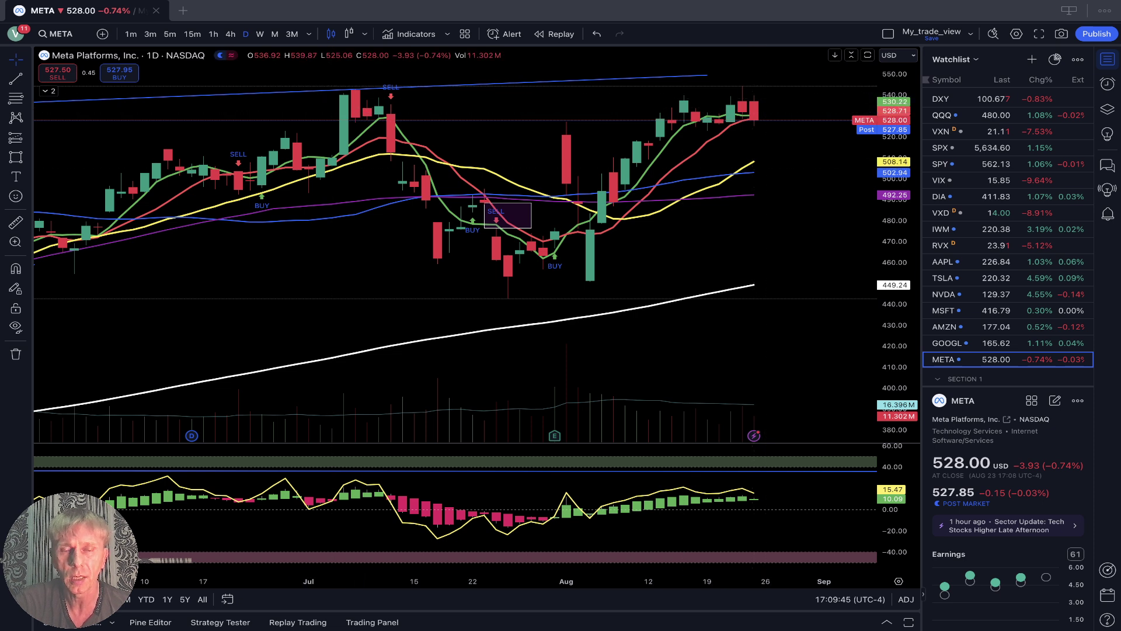
Check META on 4h and 1h candles, then switch to the DXY hourly chart.
click(230, 33)
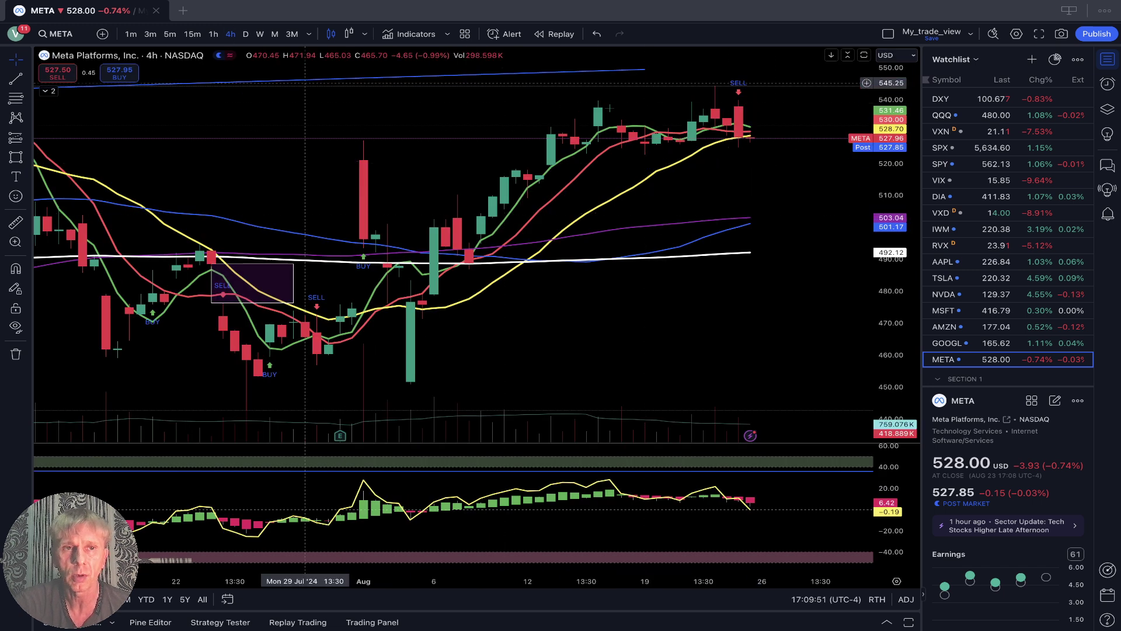
click(214, 34)
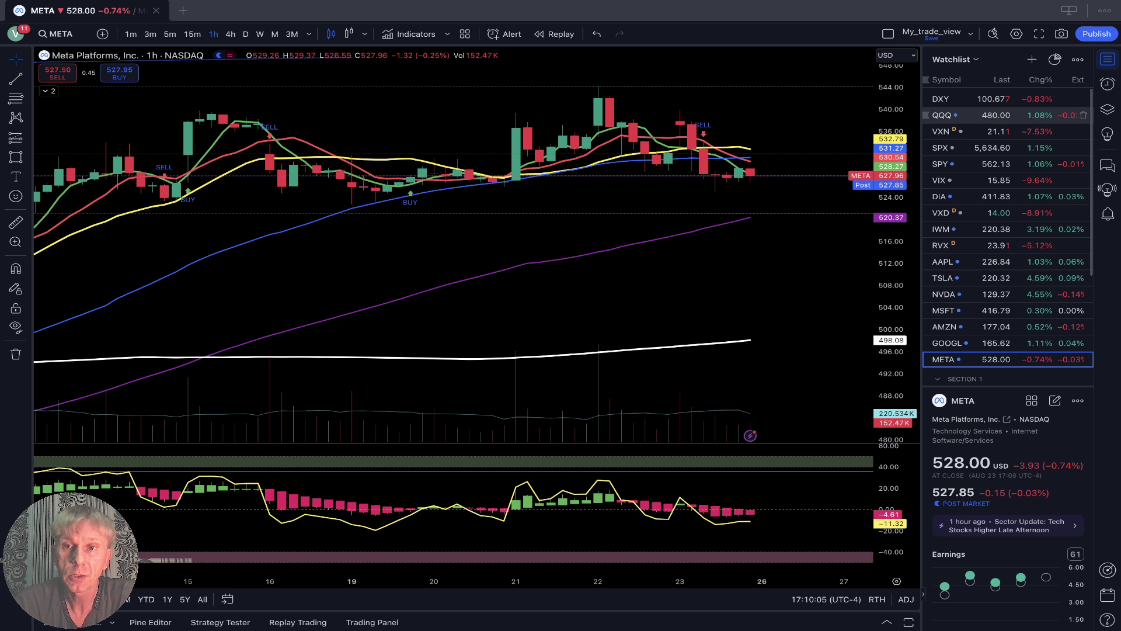
click(944, 99)
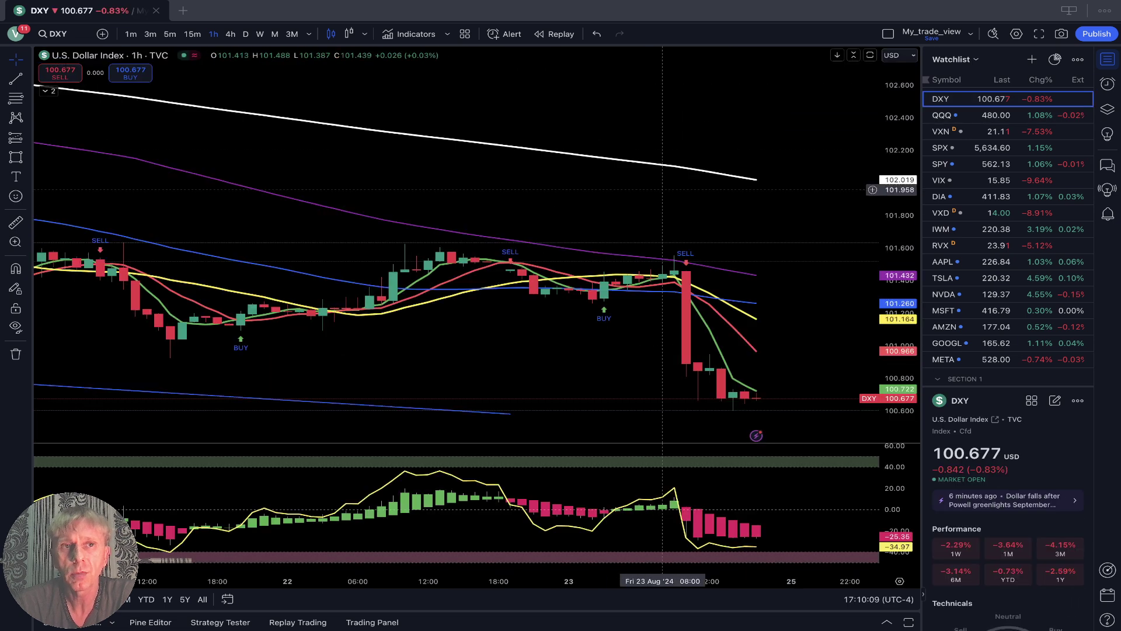
Put DXY on daily candles, then step through QQQ, SPX and DIA daily charts.
click(245, 34)
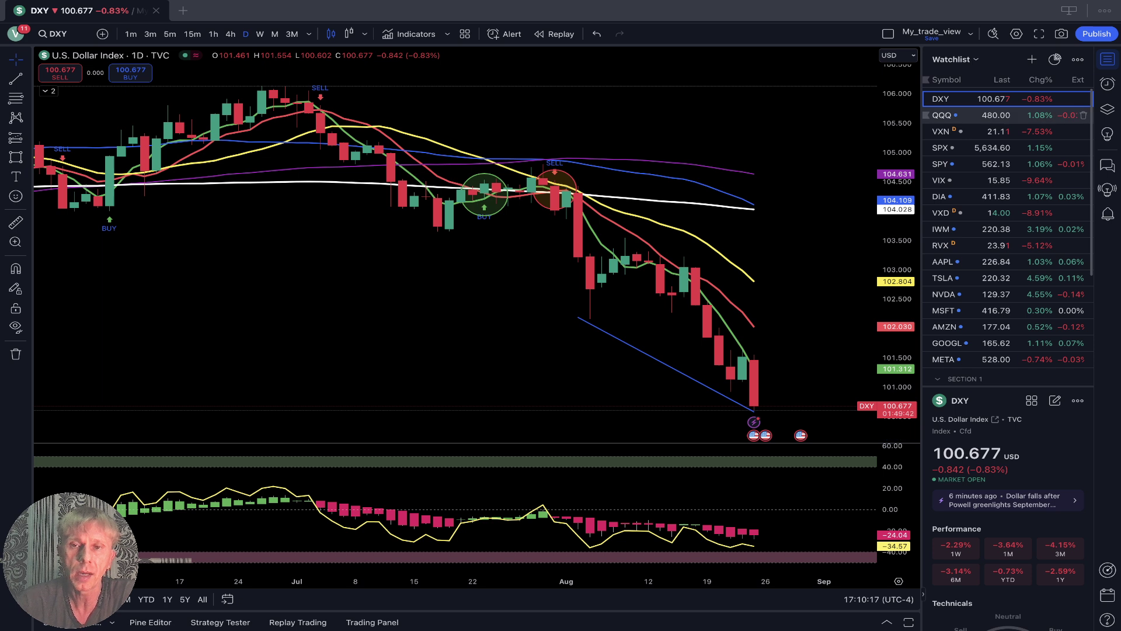
click(969, 115)
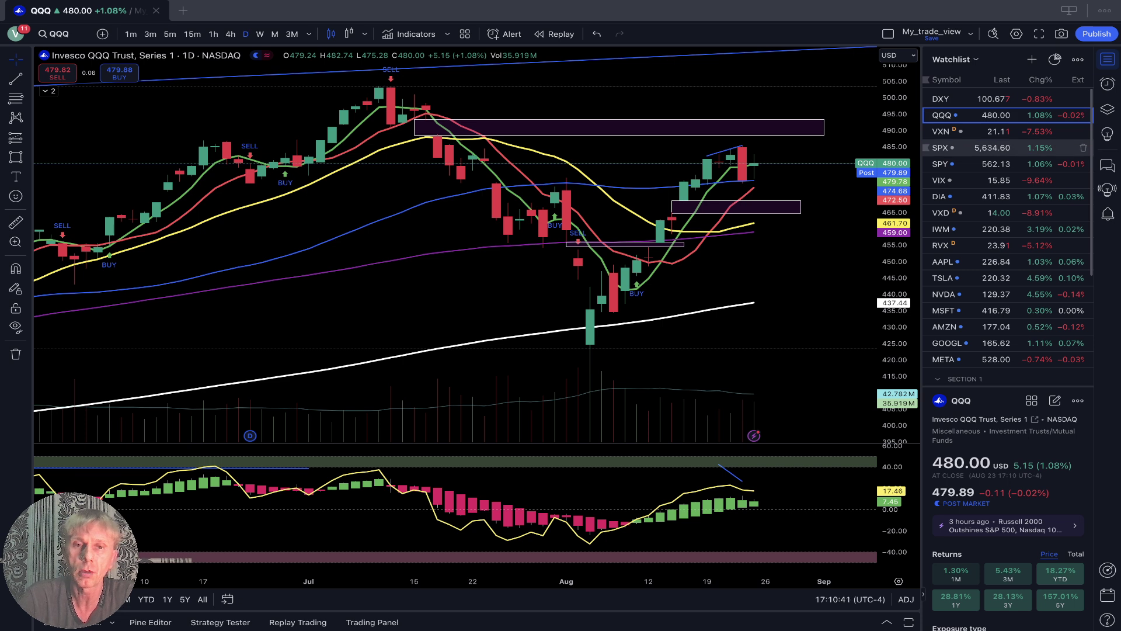
click(988, 148)
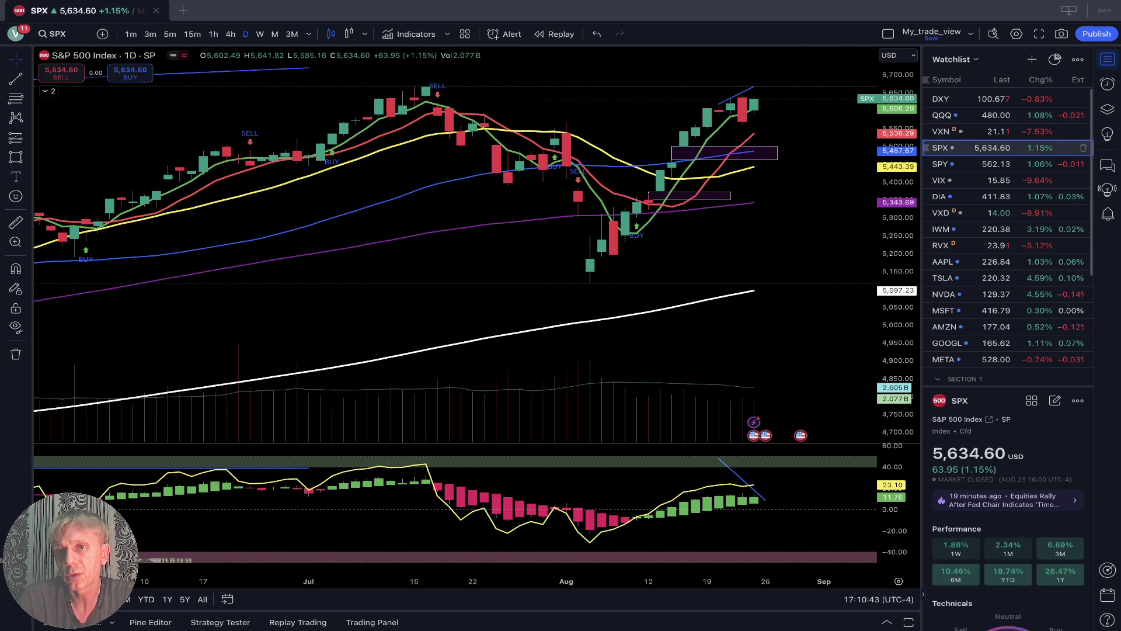
click(987, 196)
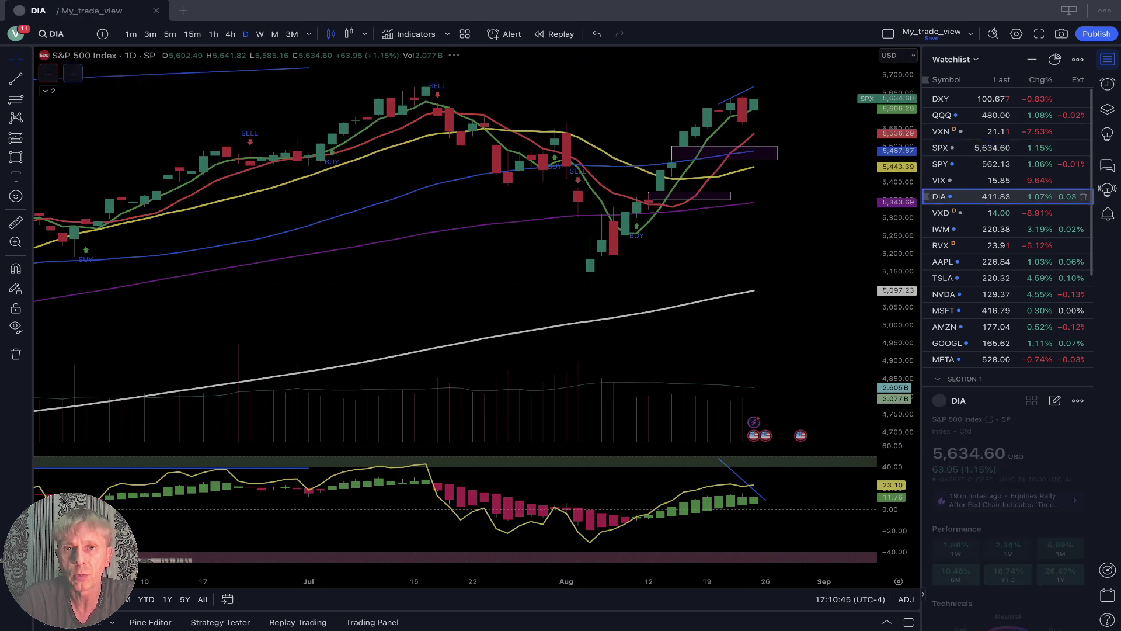